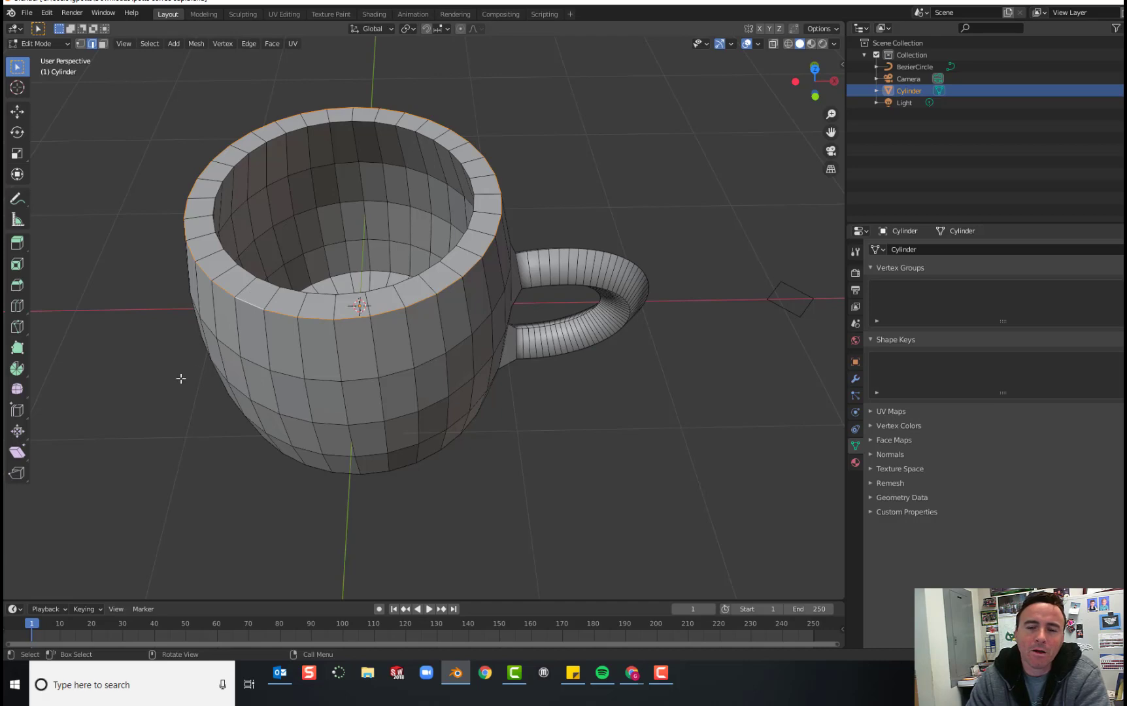
Step: Switch the mug from Edit Mode to Object Mode and apply smooth shading to it
mouse_move(179, 377)
middle_mouse_down()
mouse_move(198, 333)
mouse_move(181, 387)
middle_mouse_up()
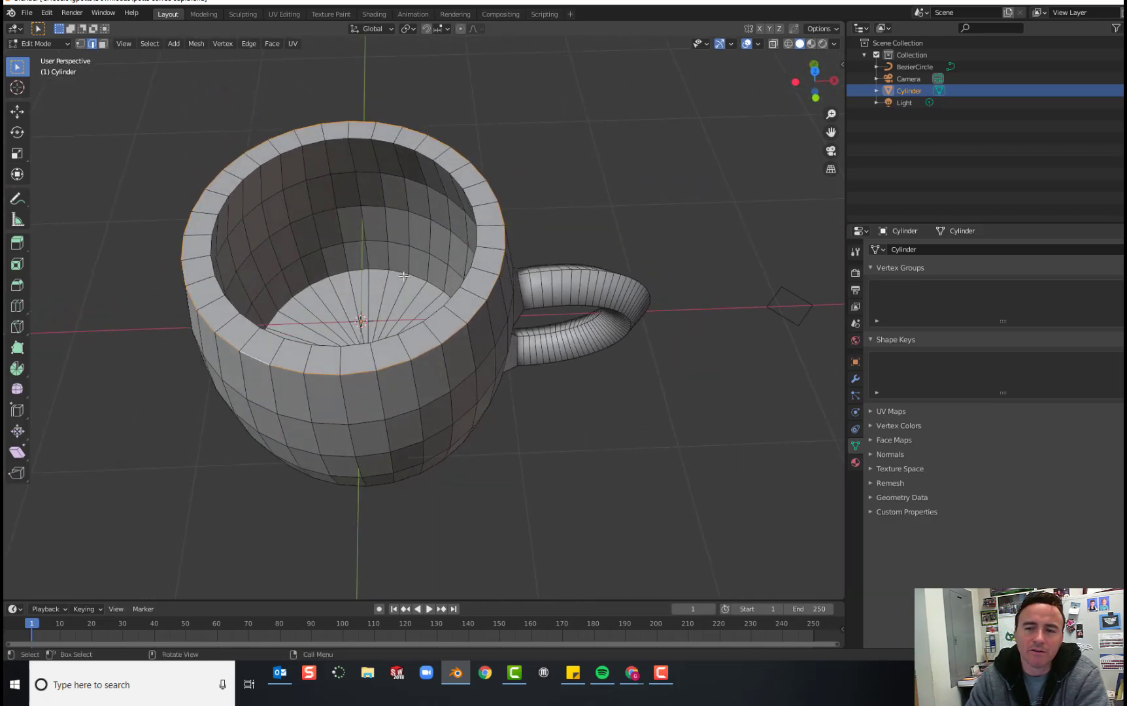
middle_click_drag(497, 385, 525, 346)
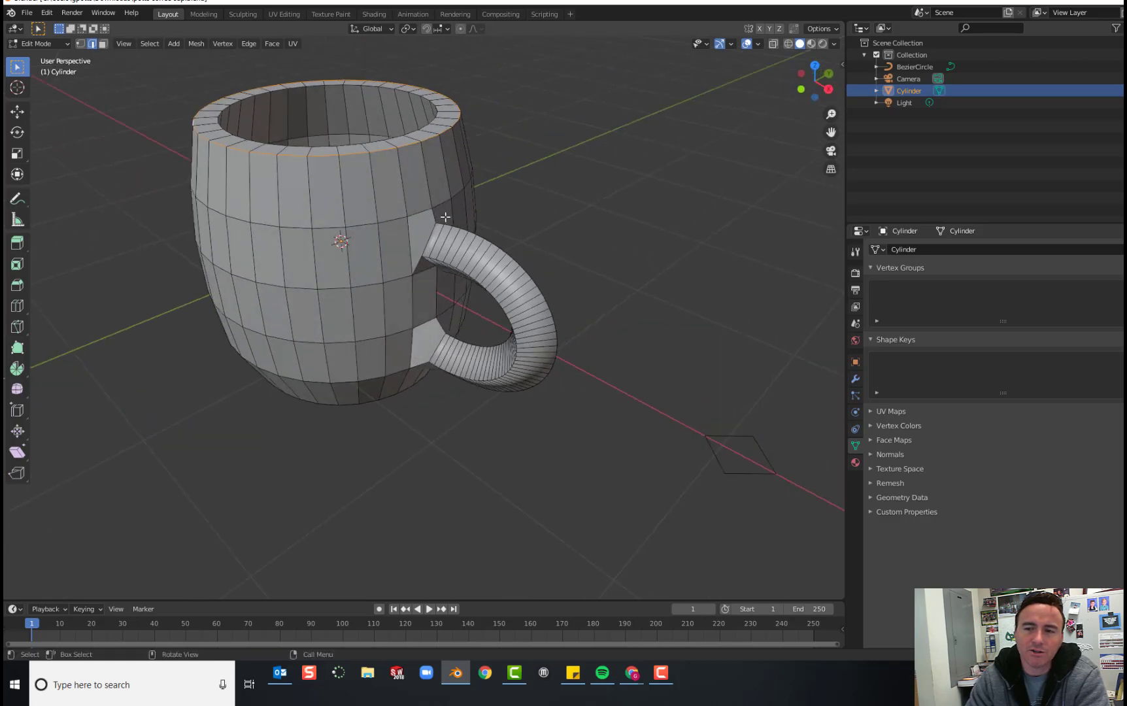
middle_click_drag(382, 411, 466, 399)
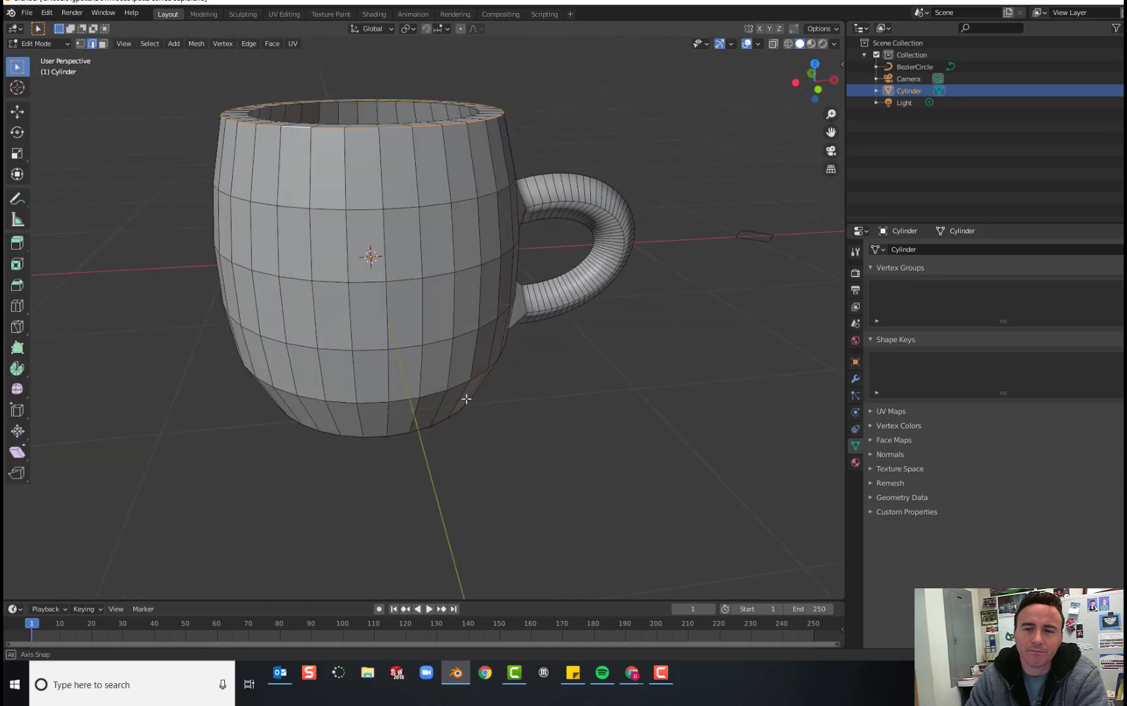
left_click(51, 46)
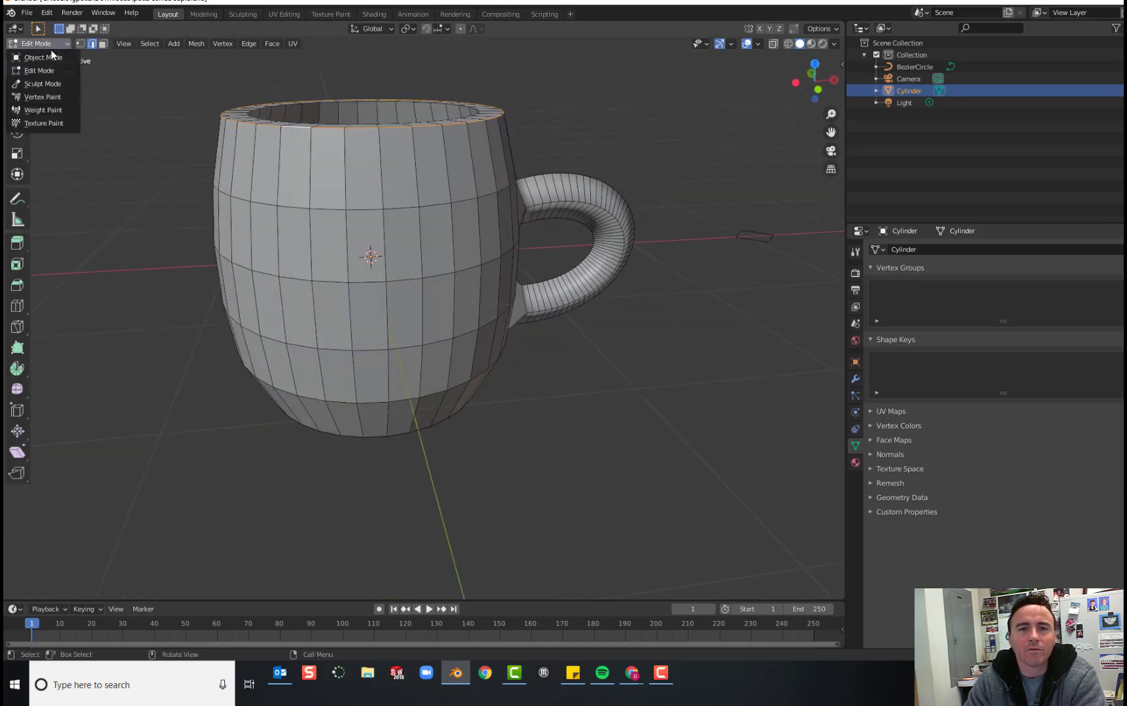
left_click(43, 57)
scroll(231, 233, "down", 1)
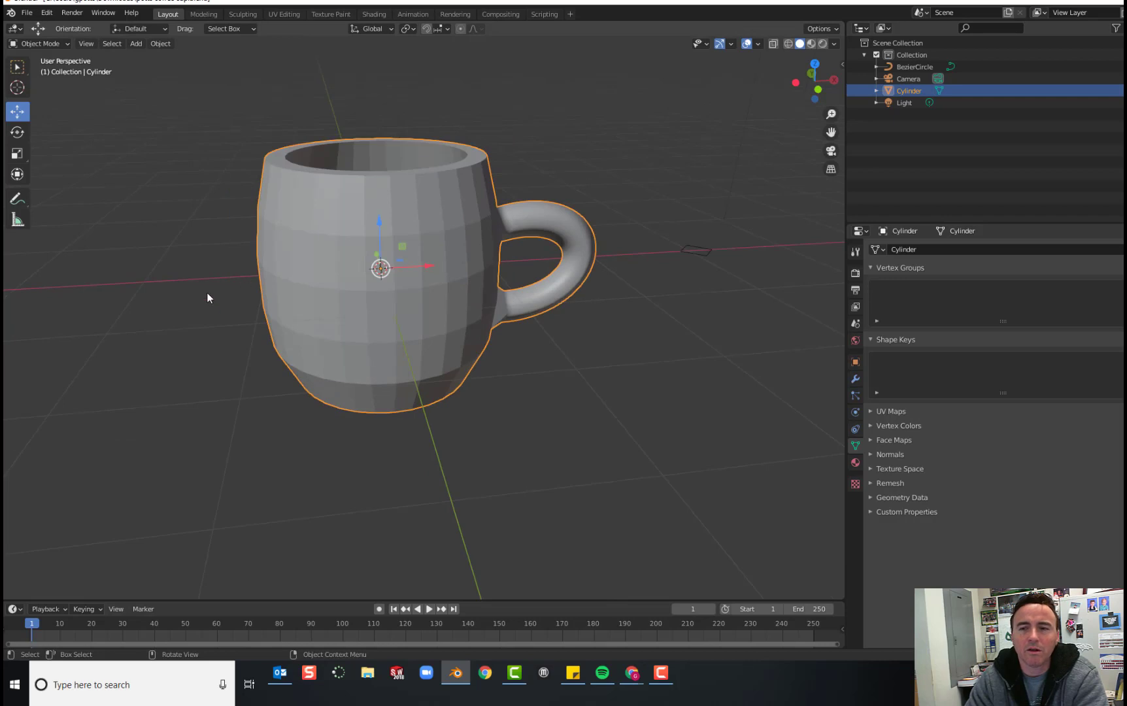
scroll(197, 307, "up", 3)
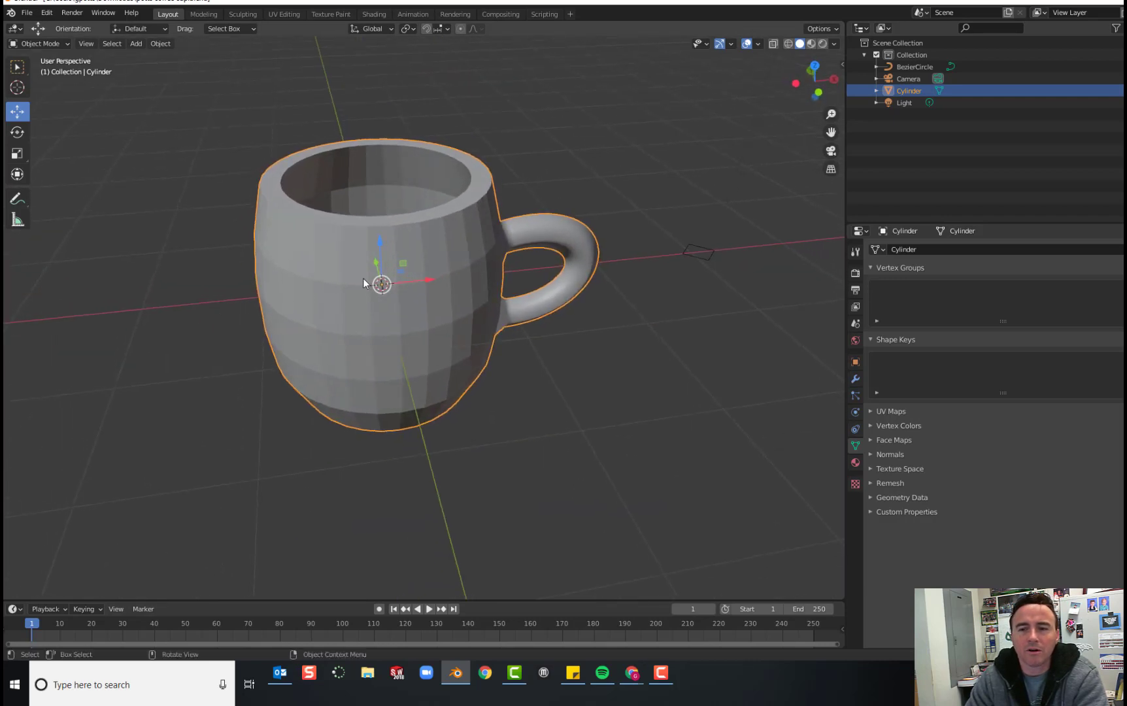
left_click(161, 45)
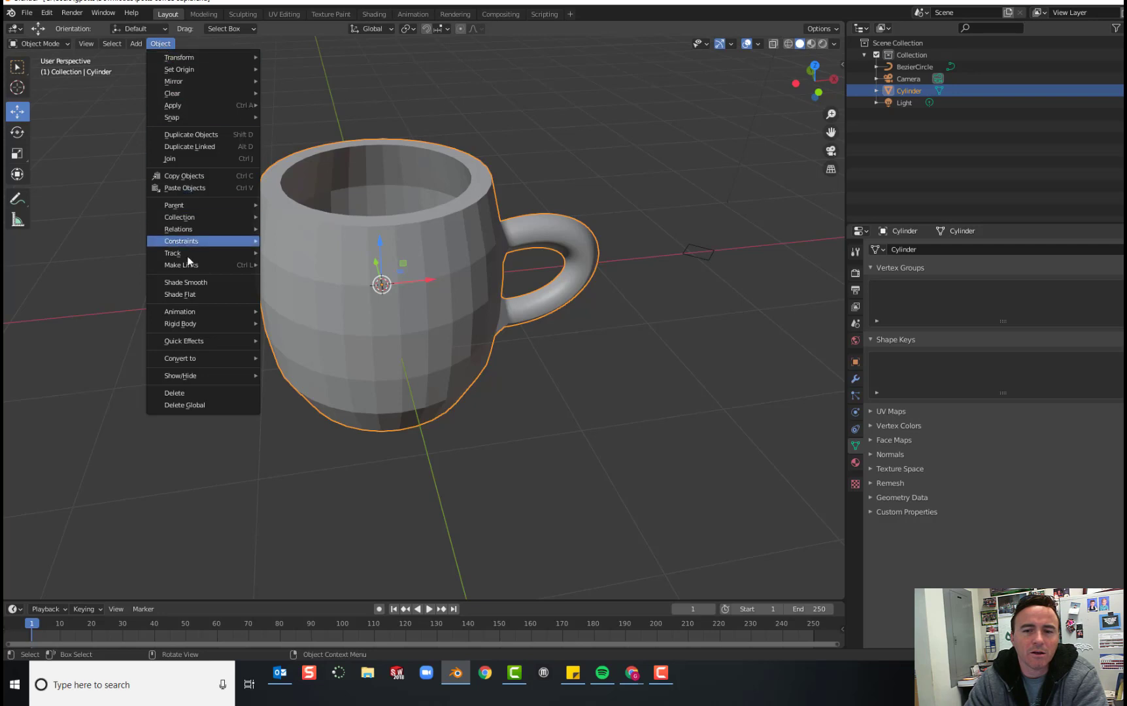
left_click(190, 282)
mouse_move(186, 304)
middle_mouse_down()
mouse_move(163, 325)
mouse_move(157, 294)
mouse_move(149, 357)
mouse_move(166, 327)
mouse_move(203, 322)
mouse_move(178, 377)
mouse_move(192, 326)
middle_mouse_up()
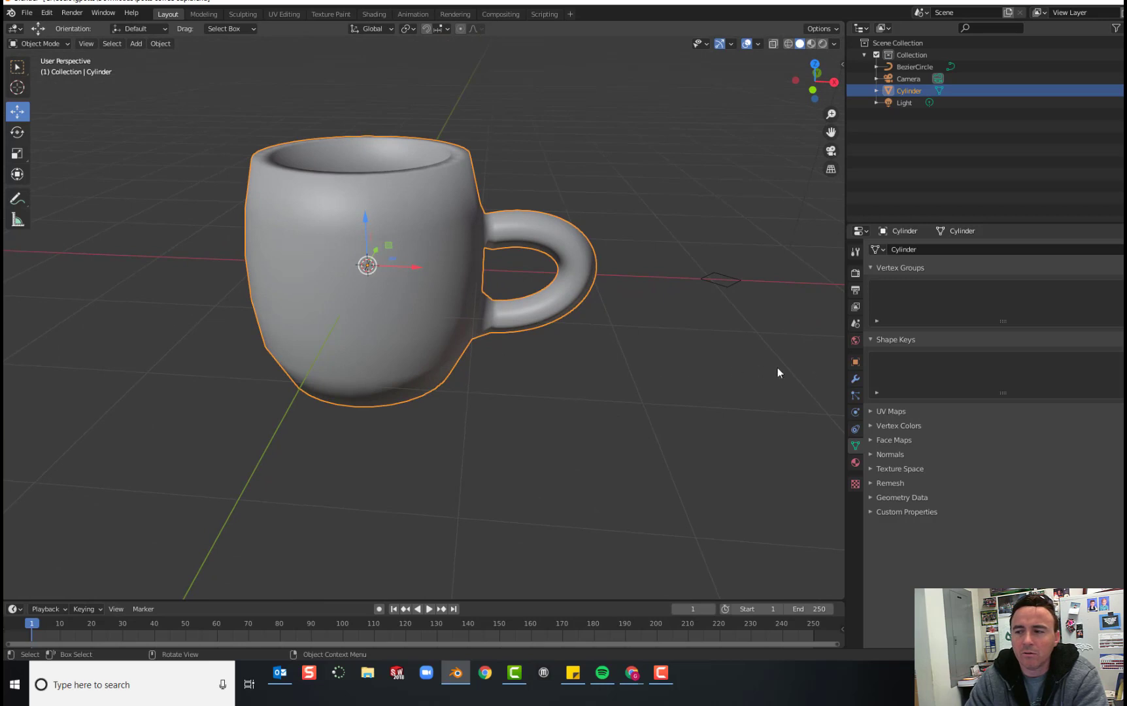
Step: Add a Subdivision Surface modifier to the mug, keeping the default Catmull-Clark settings
left_click(854, 379)
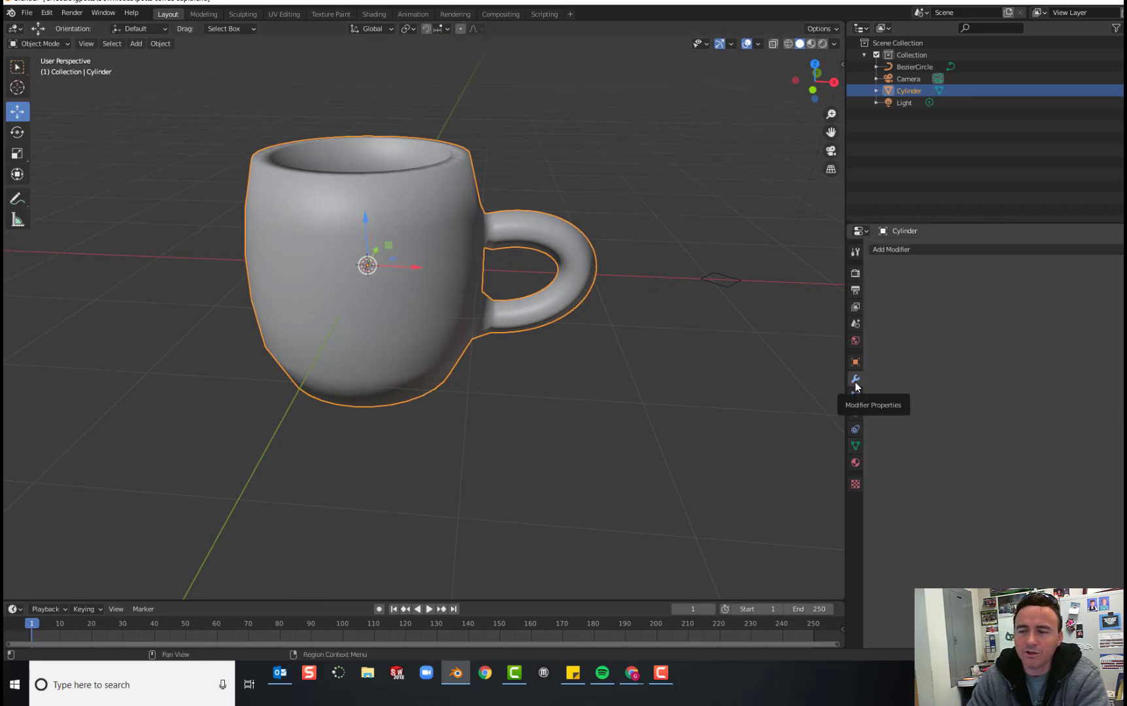
left_click(916, 252)
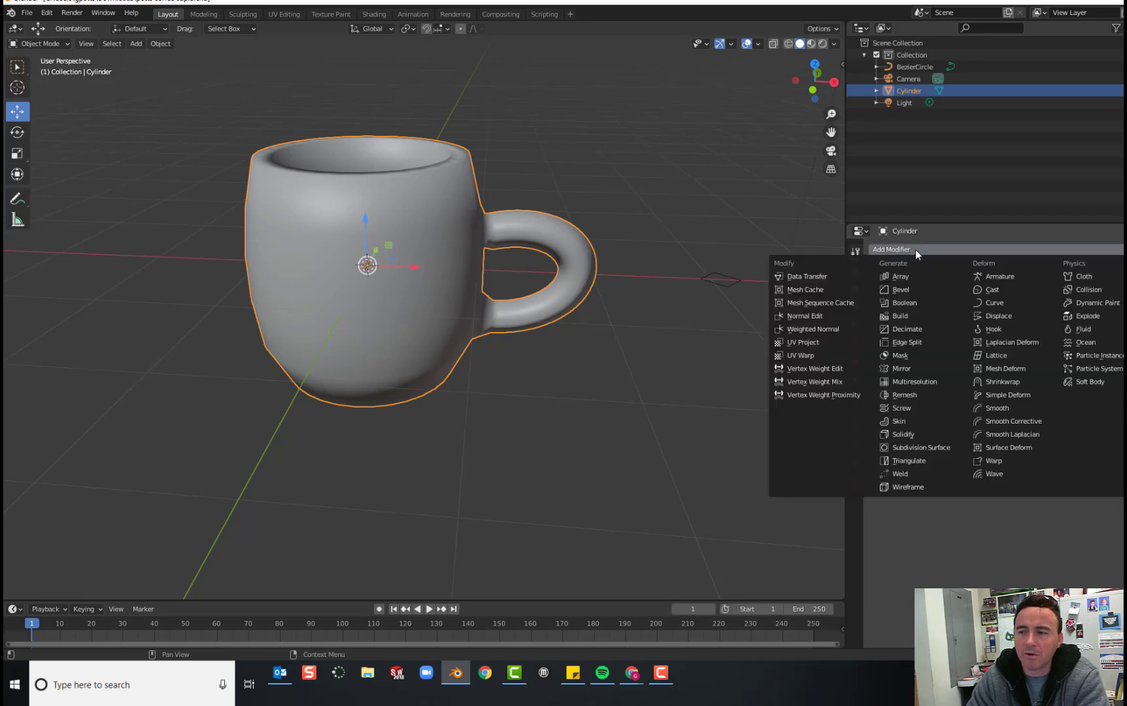
left_click(919, 449)
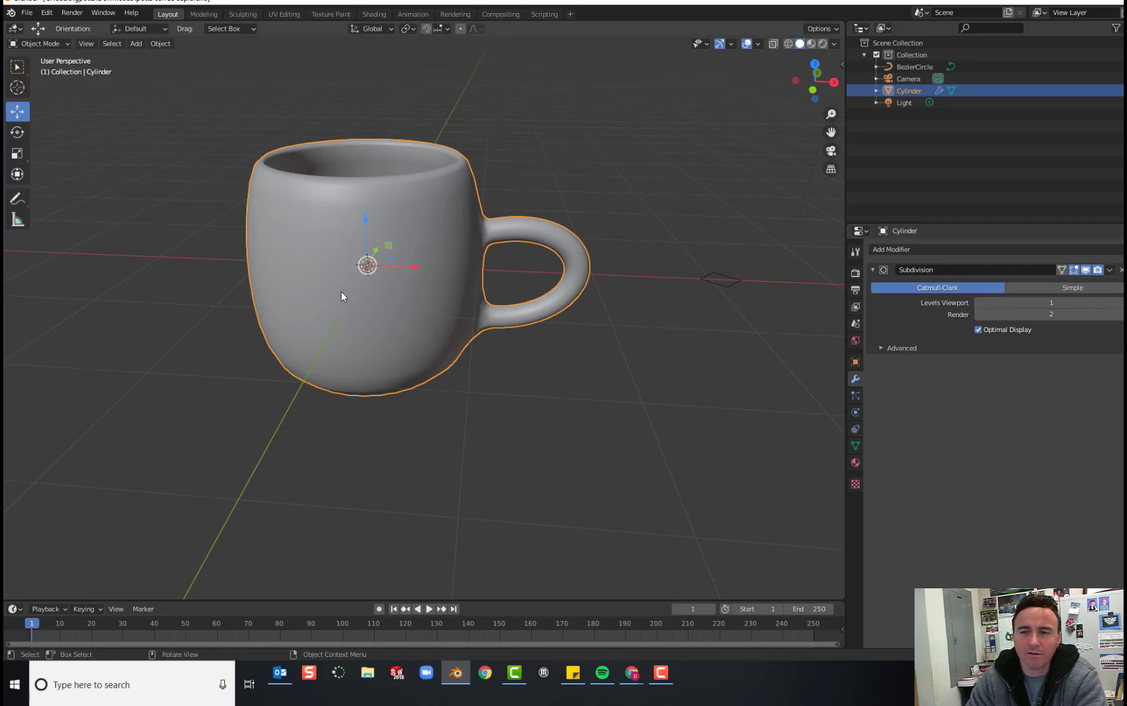
mouse_move(342, 291)
middle_mouse_down()
mouse_move(359, 313)
mouse_move(362, 354)
mouse_move(357, 278)
middle_mouse_up()
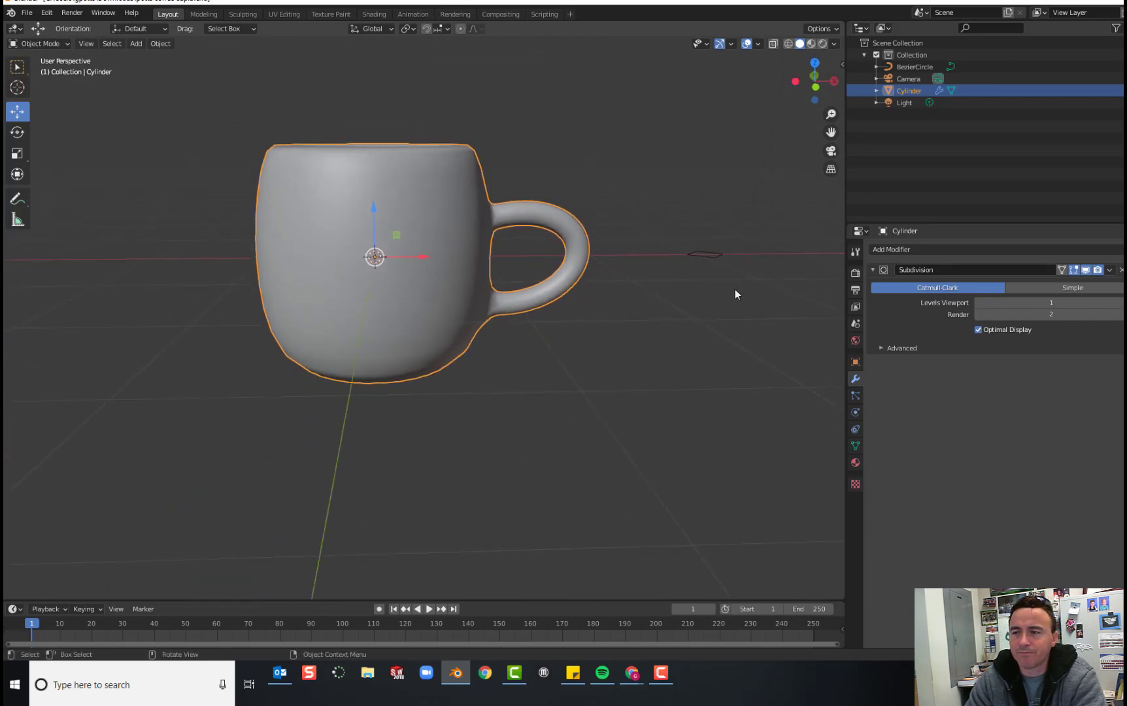
middle_click_drag(414, 292, 400, 376)
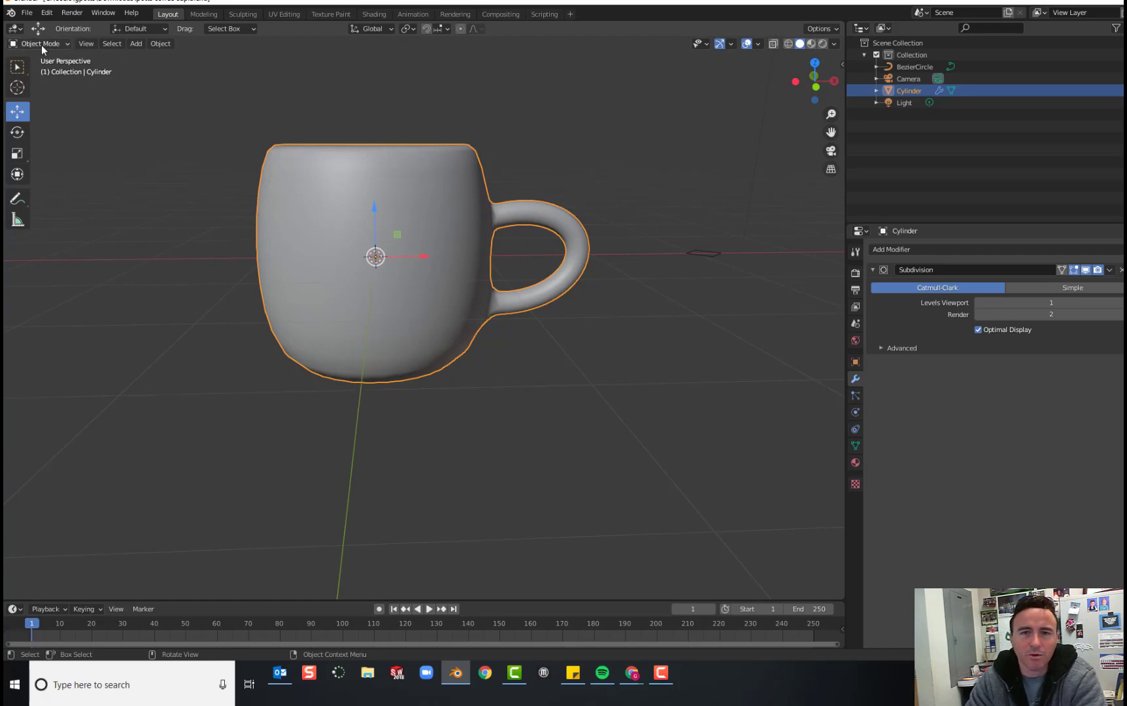
Step: Add a plane mesh at the origin and scale it up by a factor of 10
left_click(140, 45)
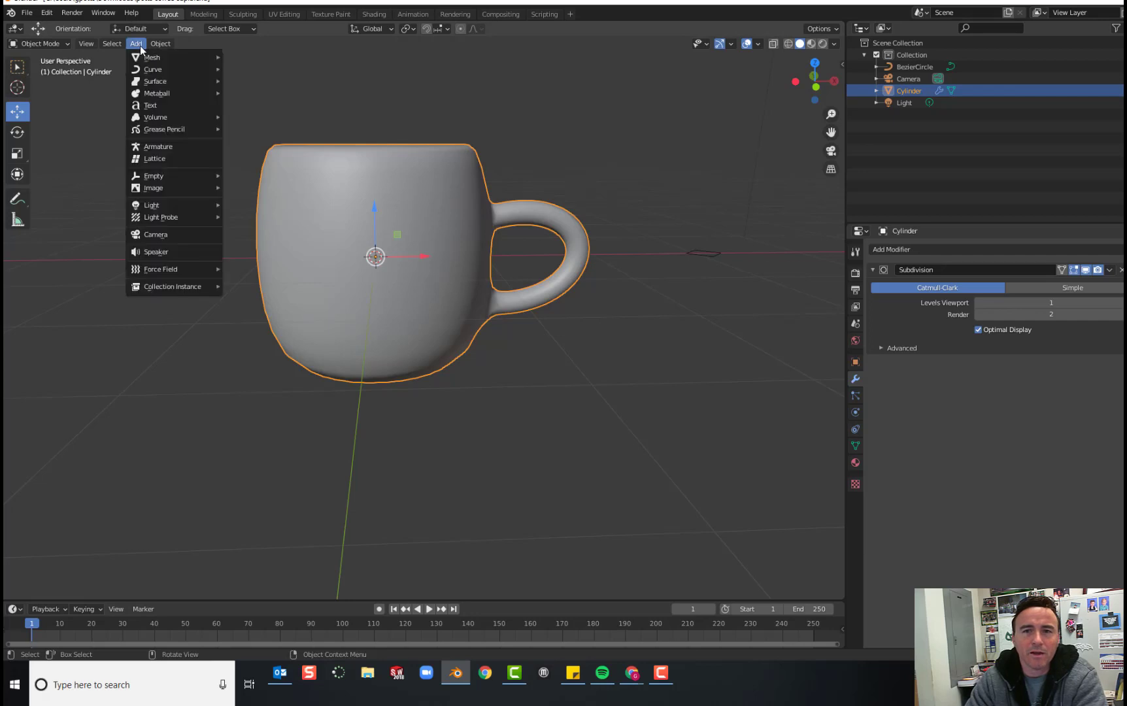
mouse_move(154, 60)
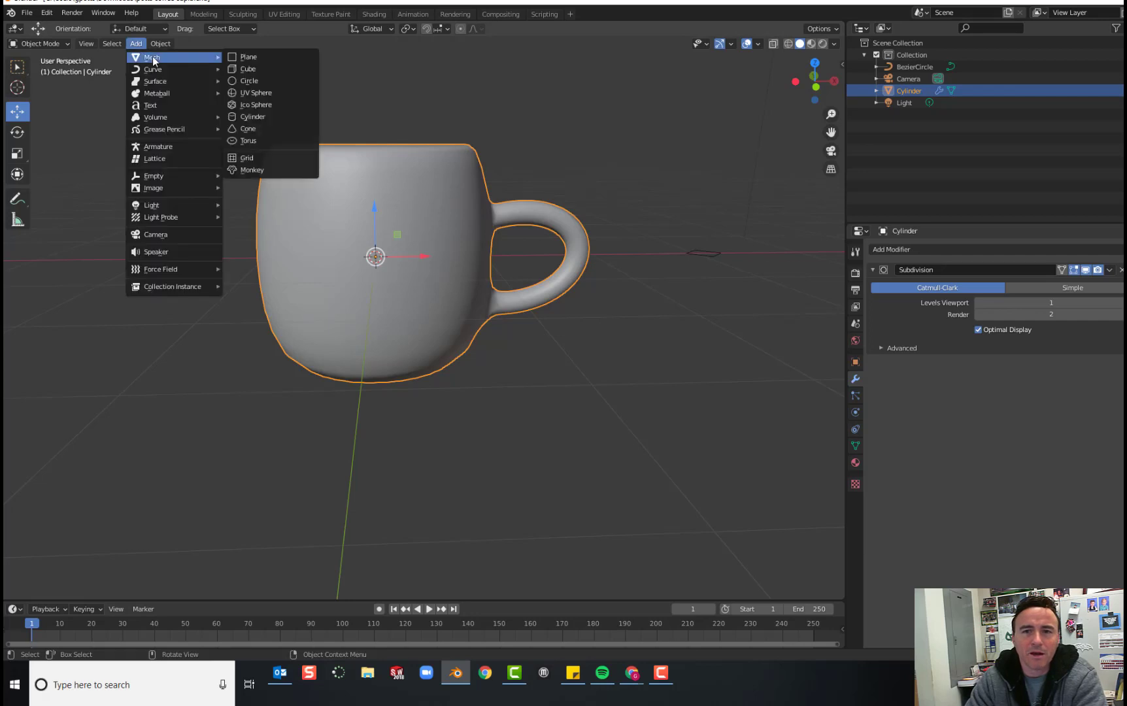
left_click(249, 60)
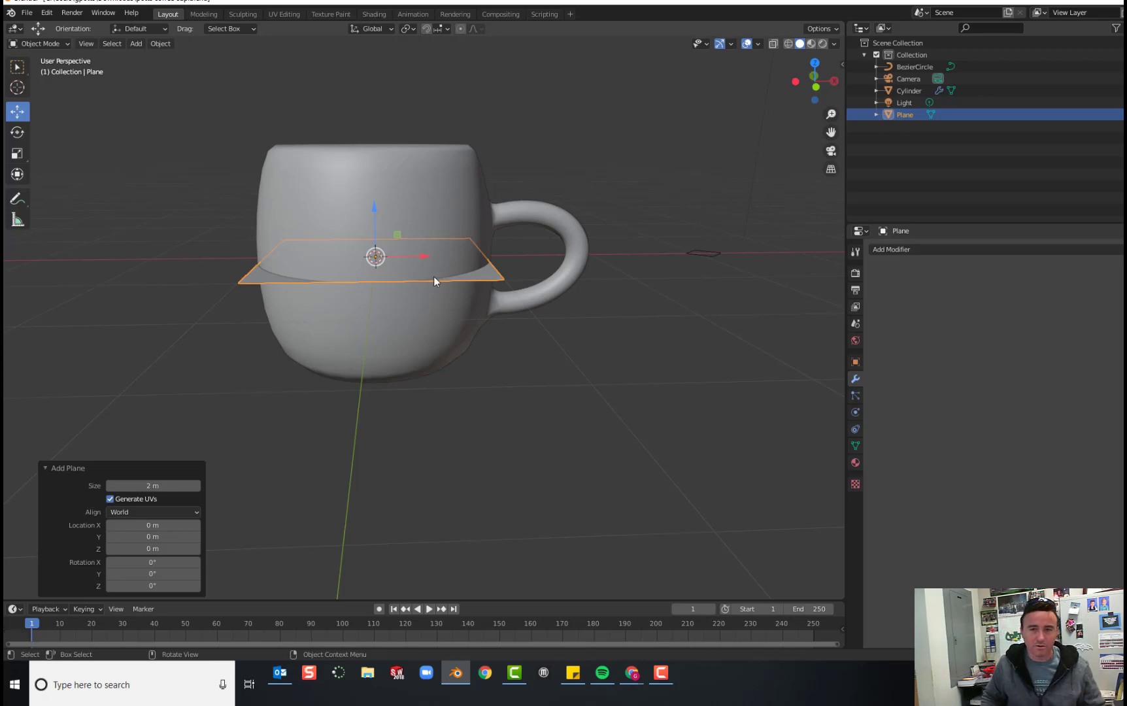
key("s")
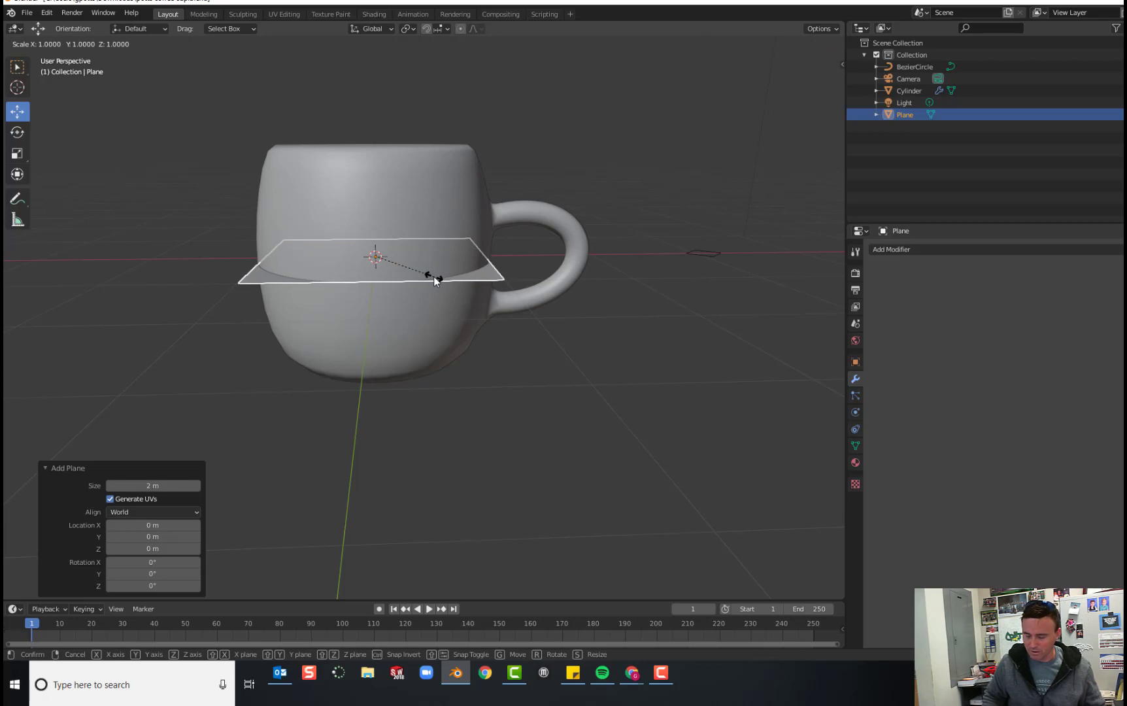
type("10")
key("Return")
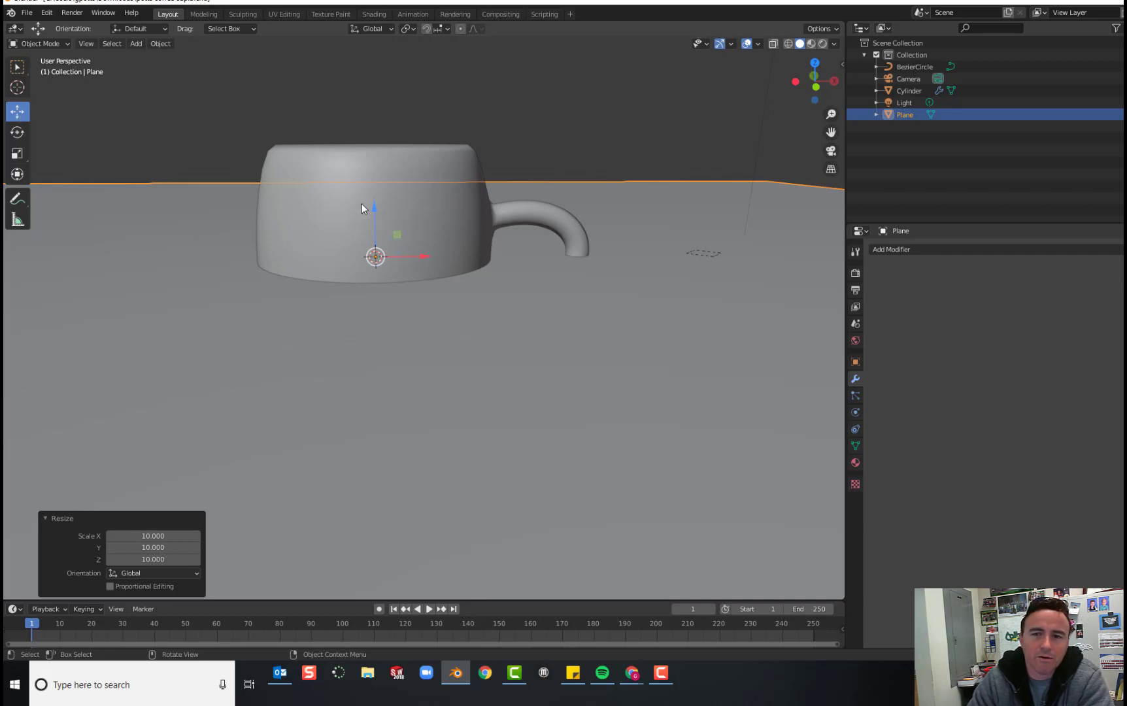
Step: Lower the plane about 0.94 m along Z so the mug's base rests on it
left_click_drag(373, 207, 362, 340)
scroll(363, 330, "down", 5)
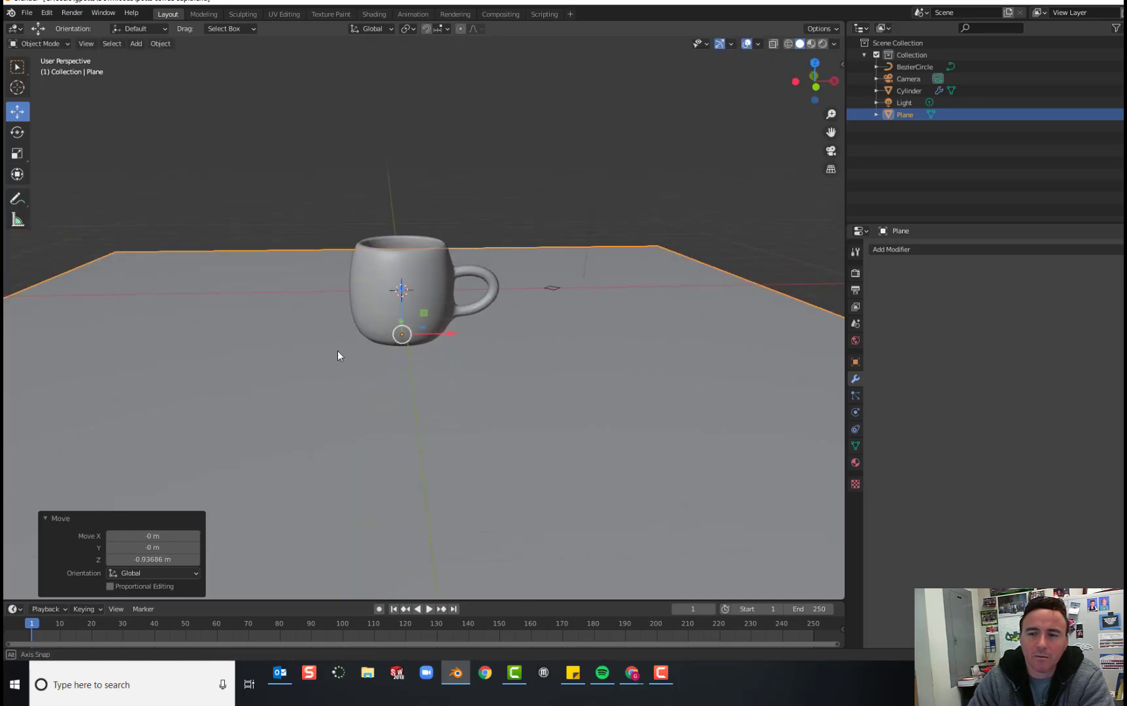
mouse_move(337, 350)
middle_mouse_down()
mouse_move(365, 327)
mouse_move(339, 350)
mouse_move(349, 347)
middle_mouse_up()
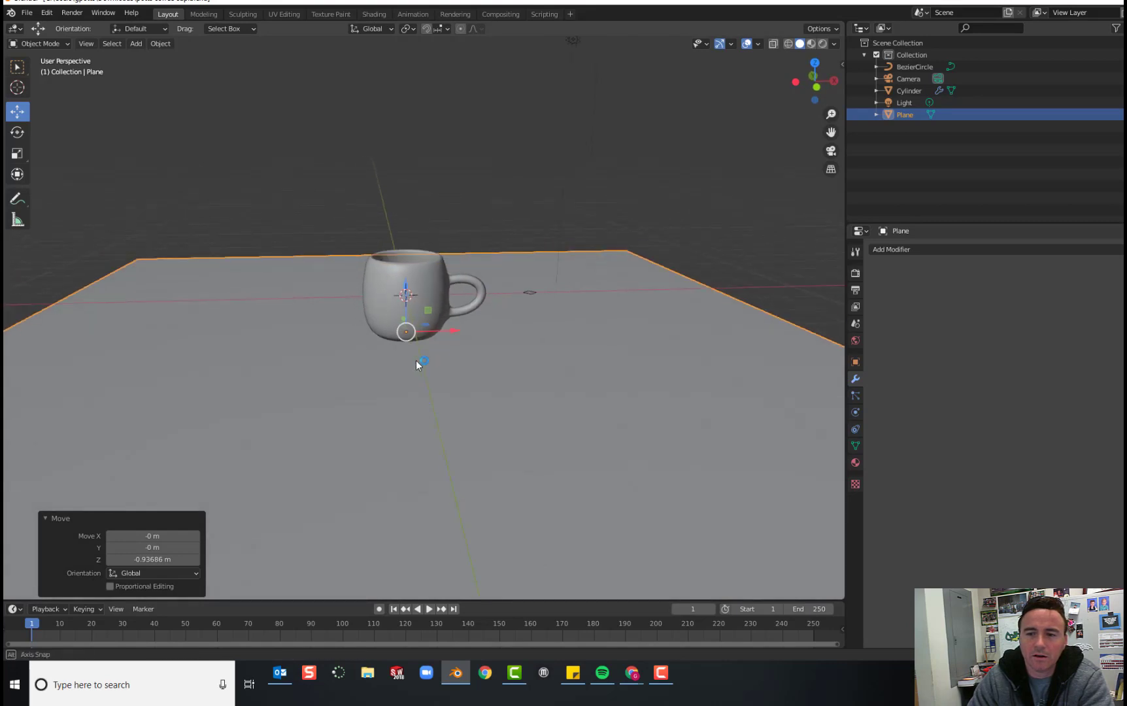
middle_click_drag(416, 361, 398, 388)
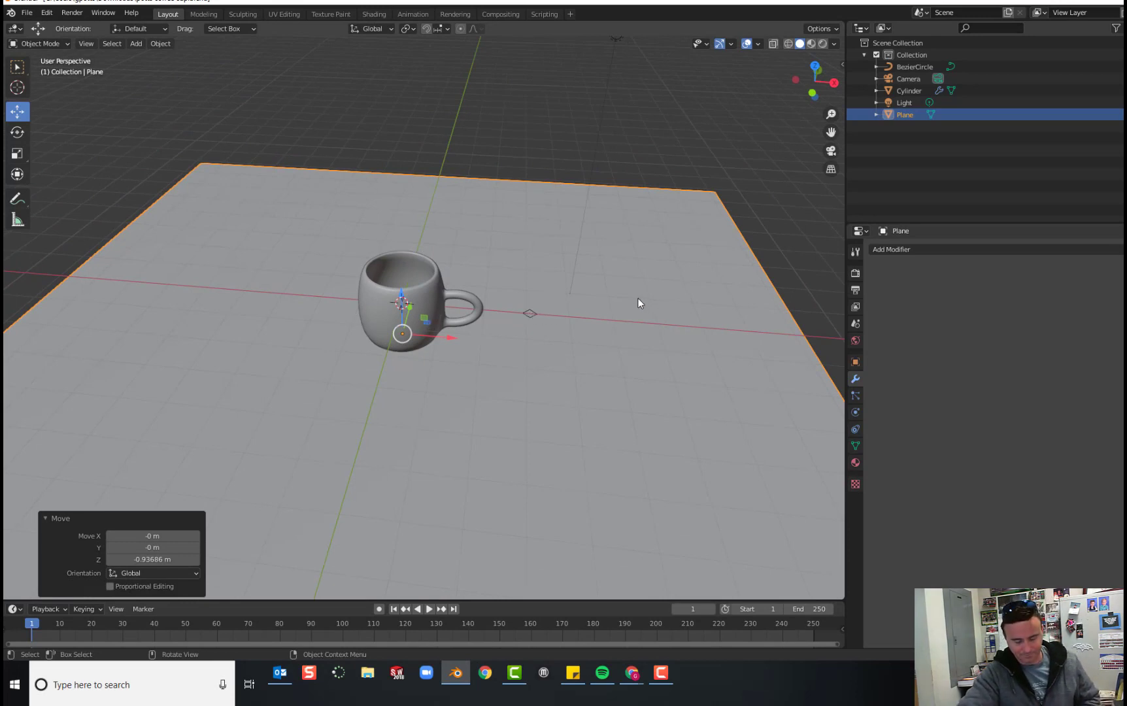
Step: Scale the ground plane down uniformly to about 0.54 of its size
key("s")
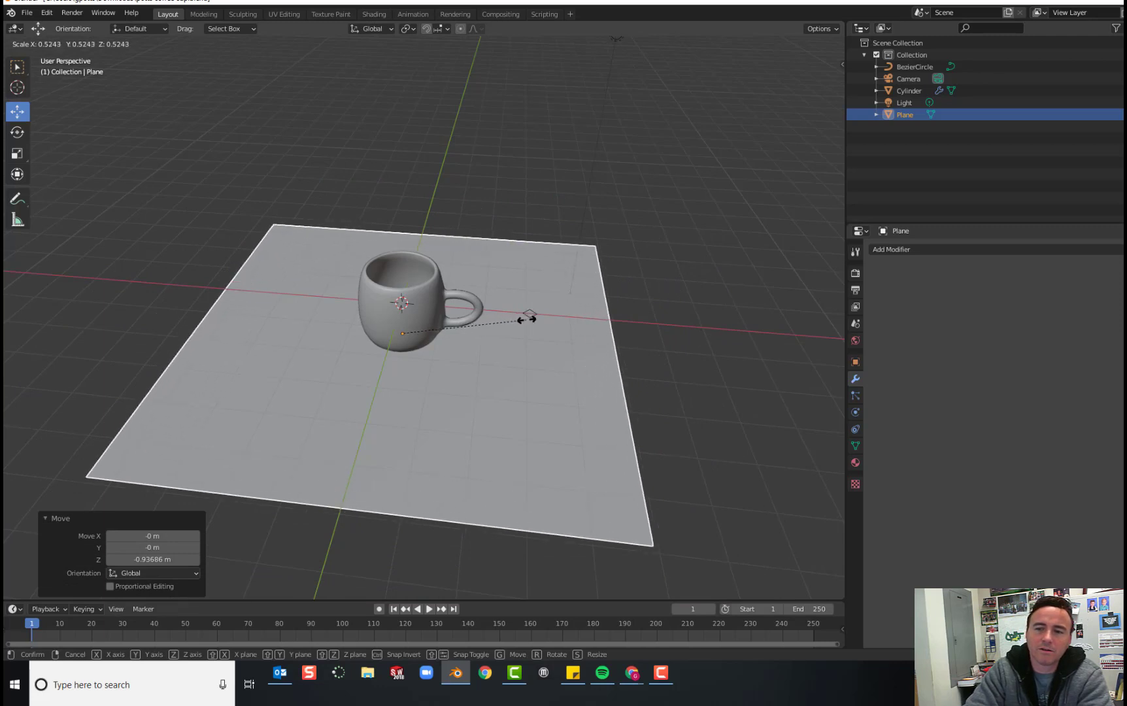
left_click(529, 319)
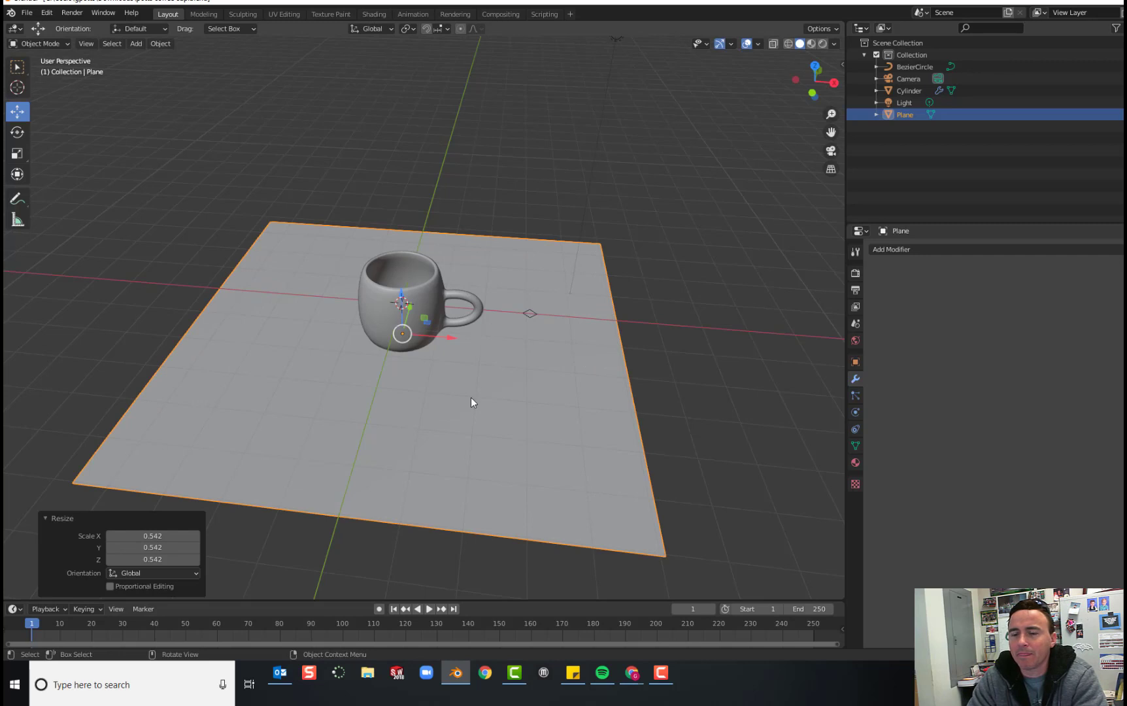
mouse_move(471, 373)
middle_mouse_down()
mouse_move(489, 368)
mouse_move(479, 369)
middle_mouse_up()
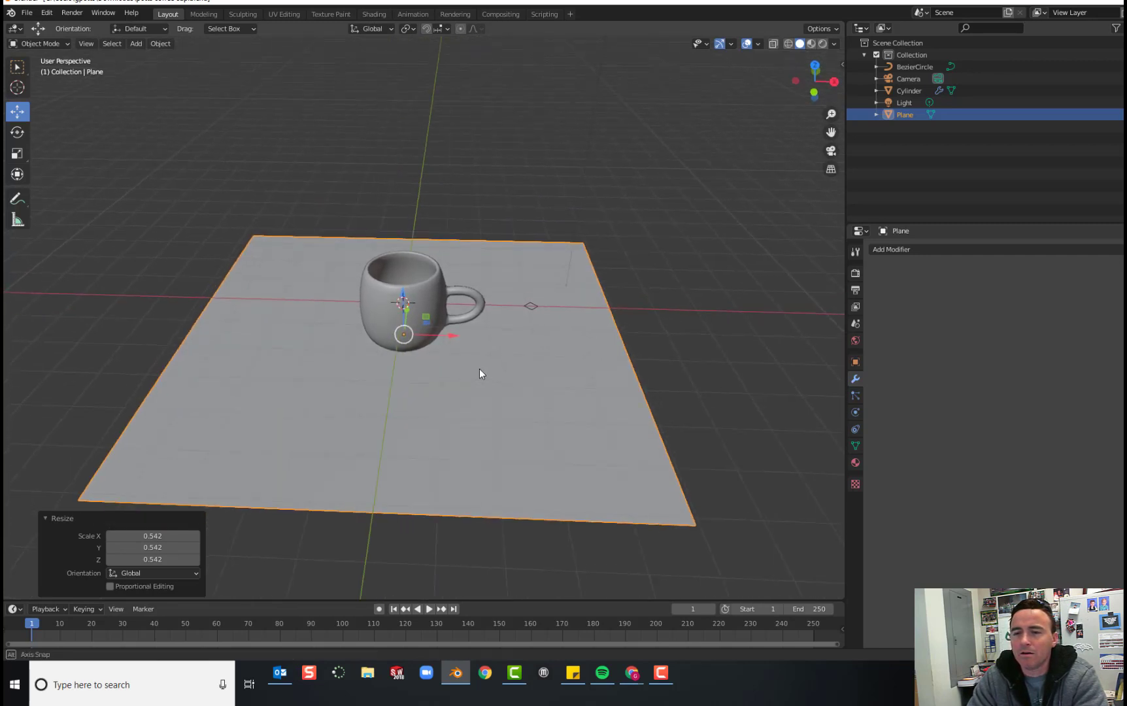
scroll(508, 367, "up", 2)
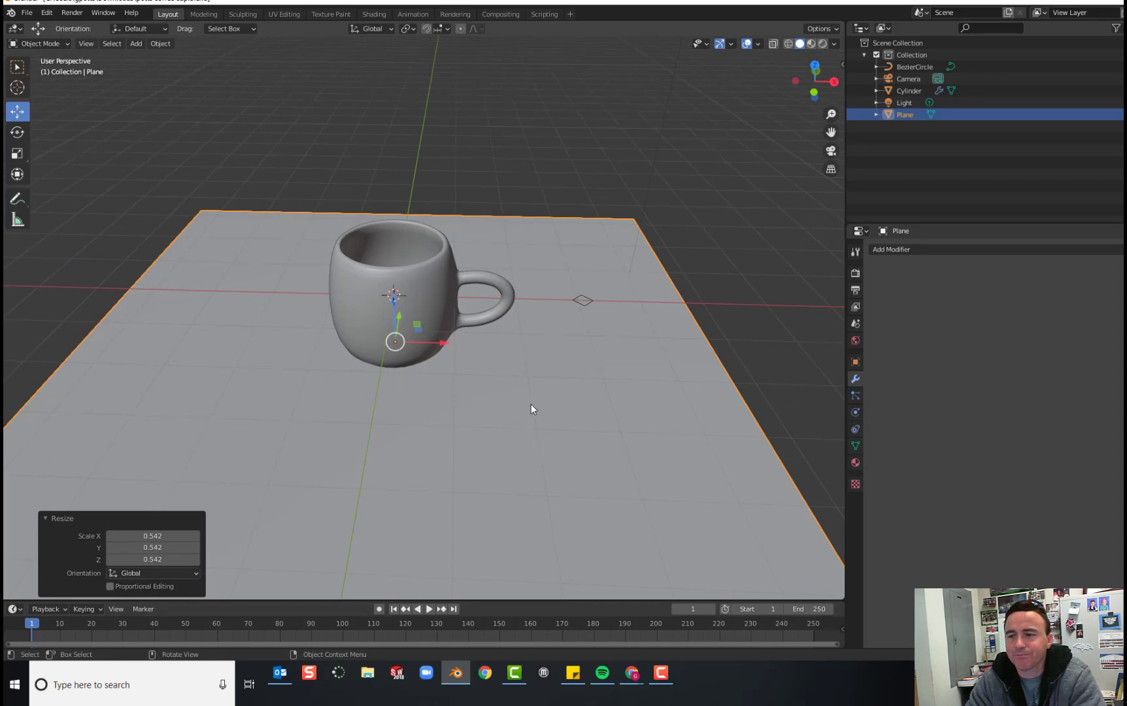
scroll(531, 407, "down", 1)
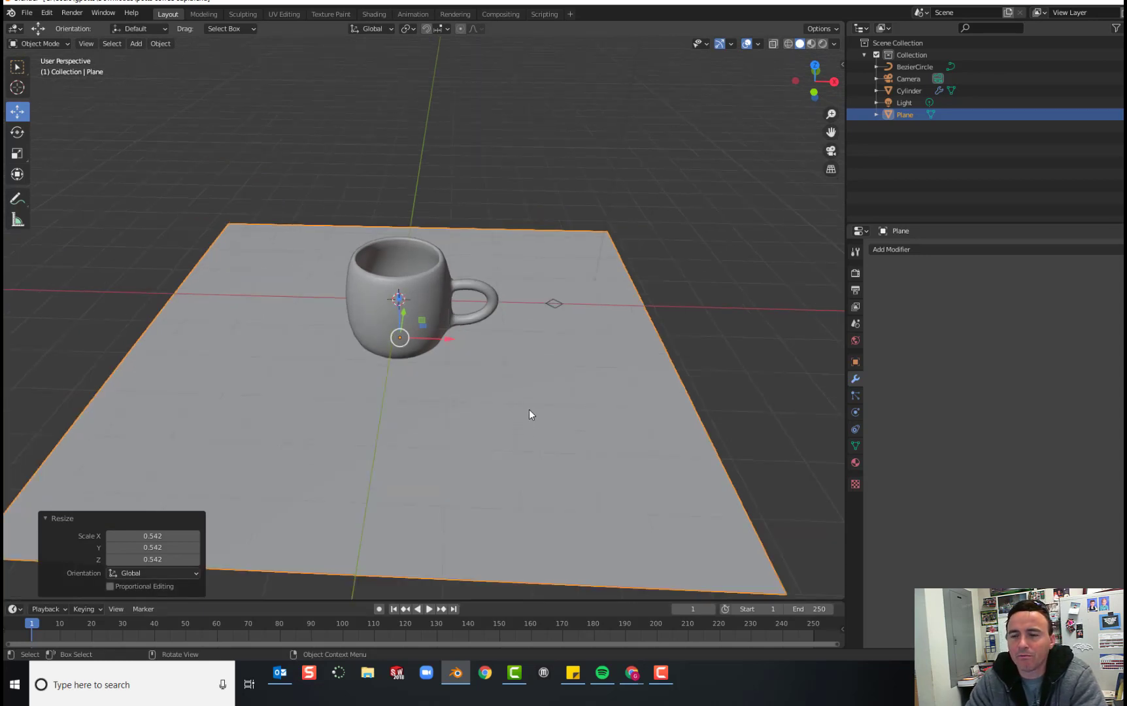
Step: Create a new material for the plane and set its base color to light blue
left_click(855, 463)
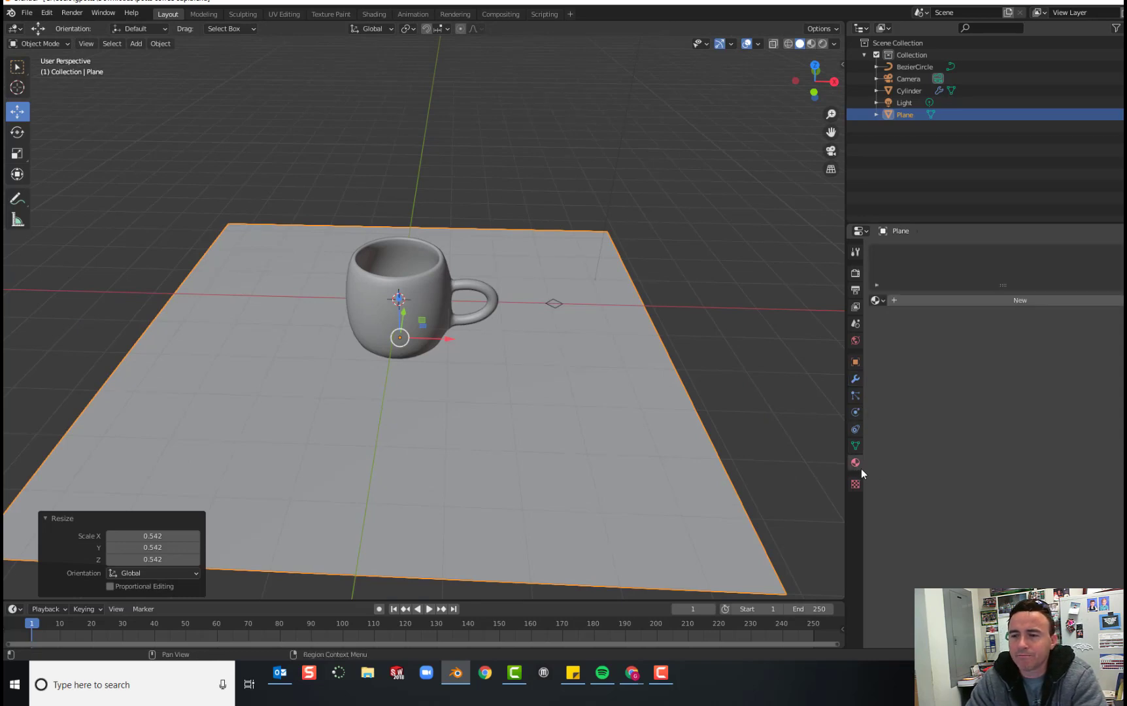
left_click(926, 302)
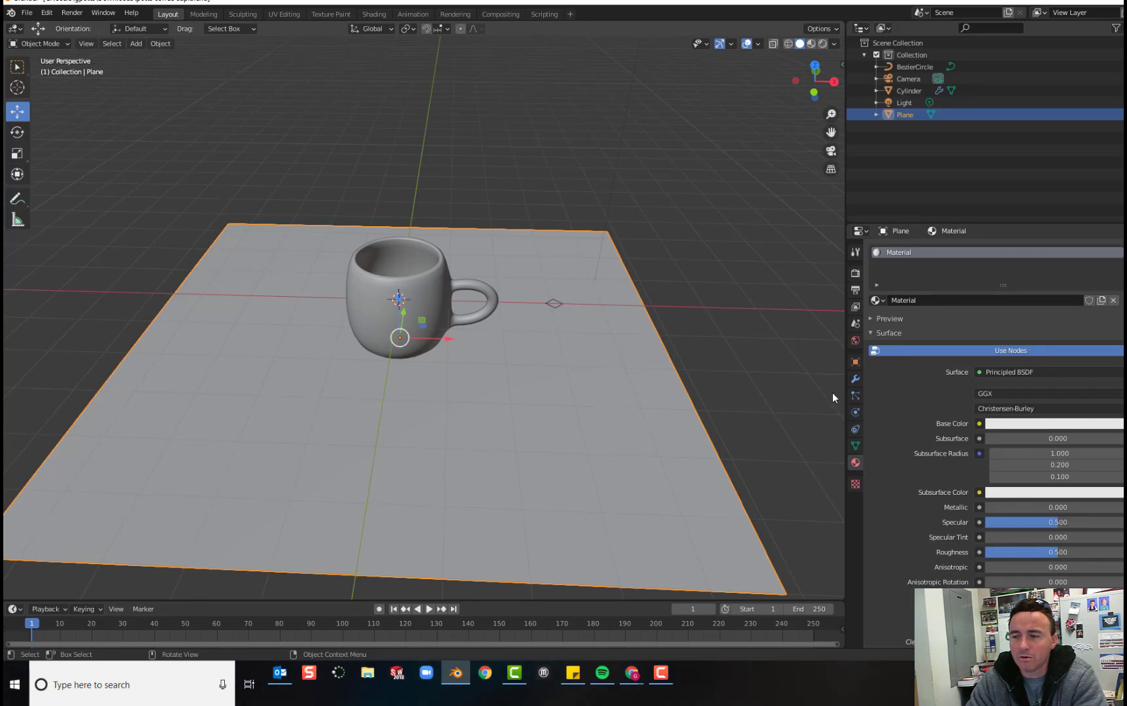
left_click_drag(844, 395, 814, 394)
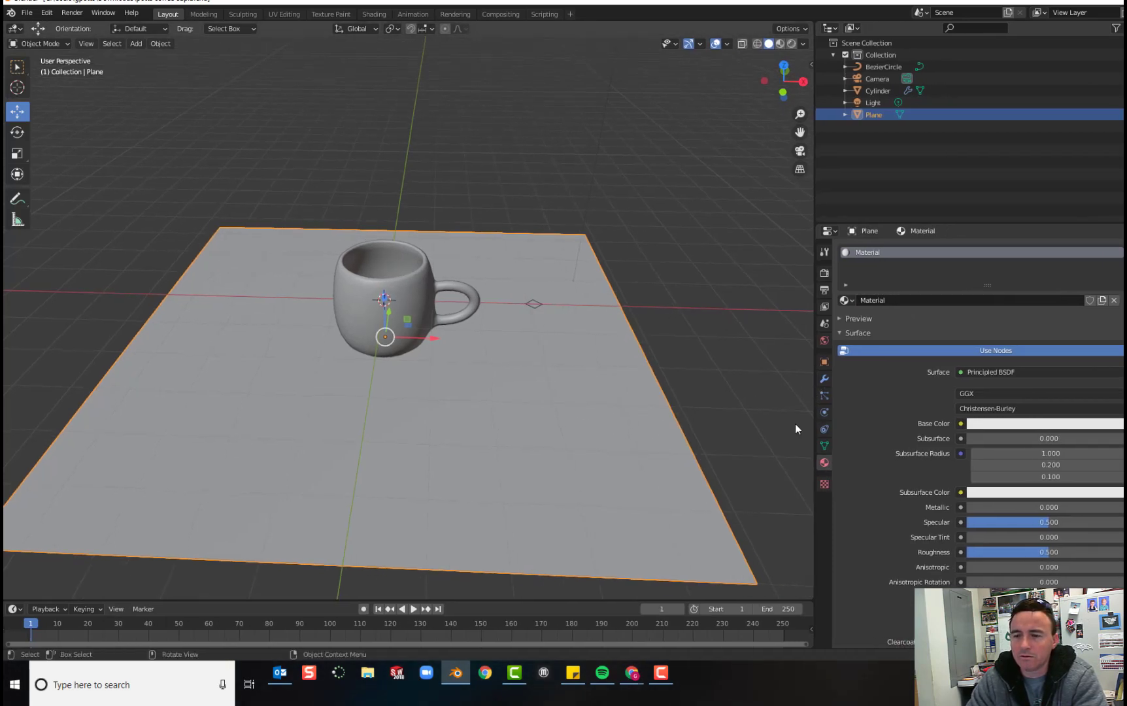
scroll(923, 450, "down", 2)
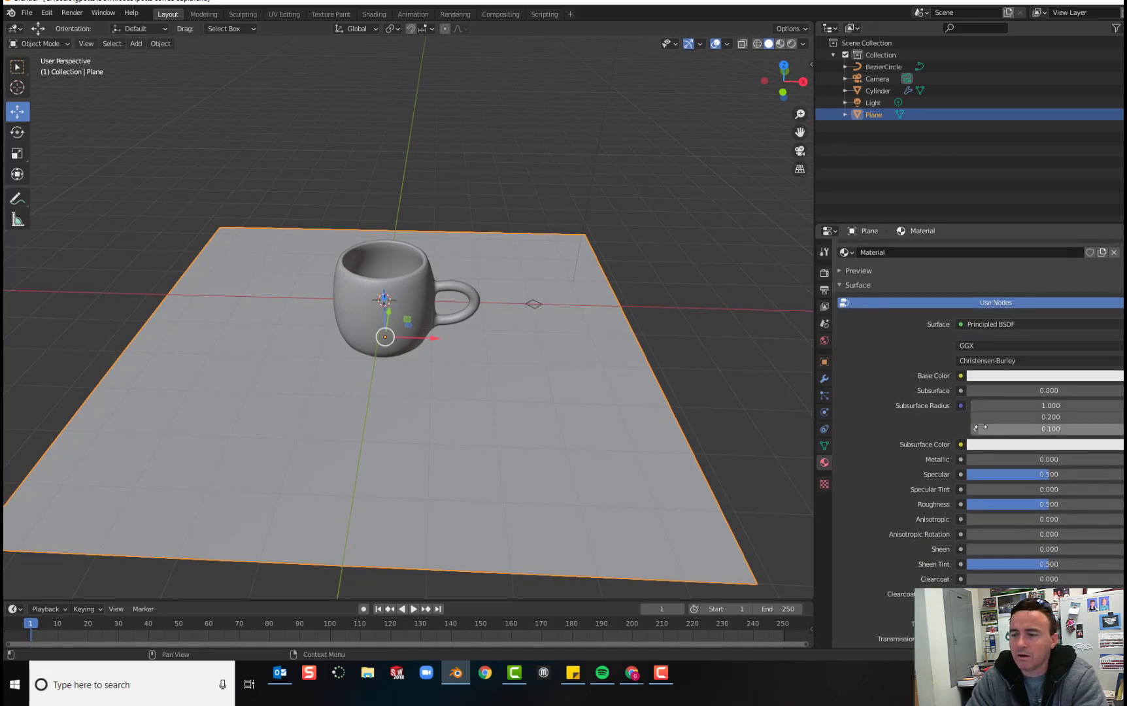
left_click(990, 375)
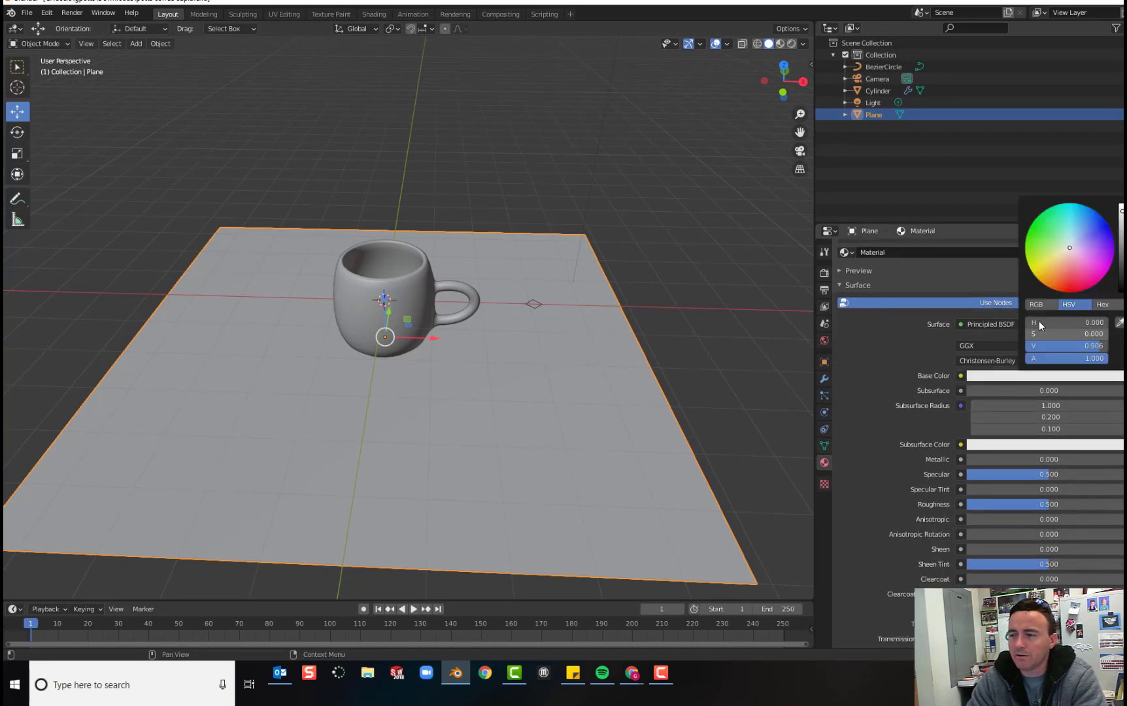
left_click_drag(1070, 247, 1074, 235)
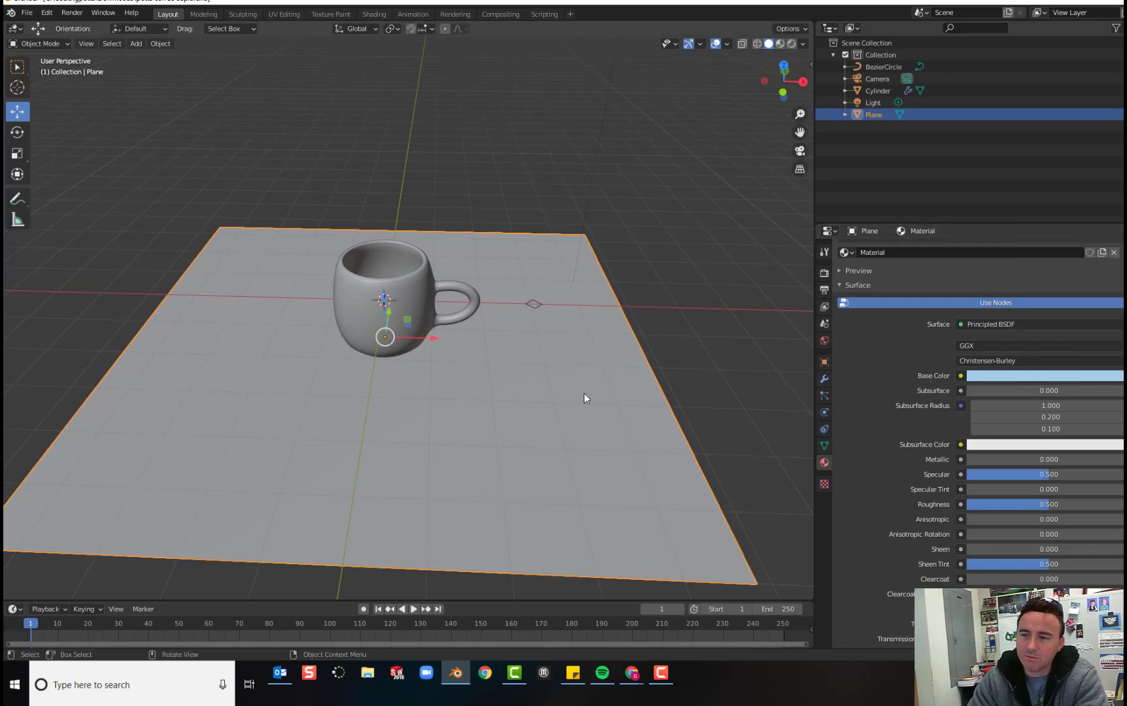
Step: Switch the viewport to Material Preview shading and inspect the mug on the colored plane
left_click(781, 44)
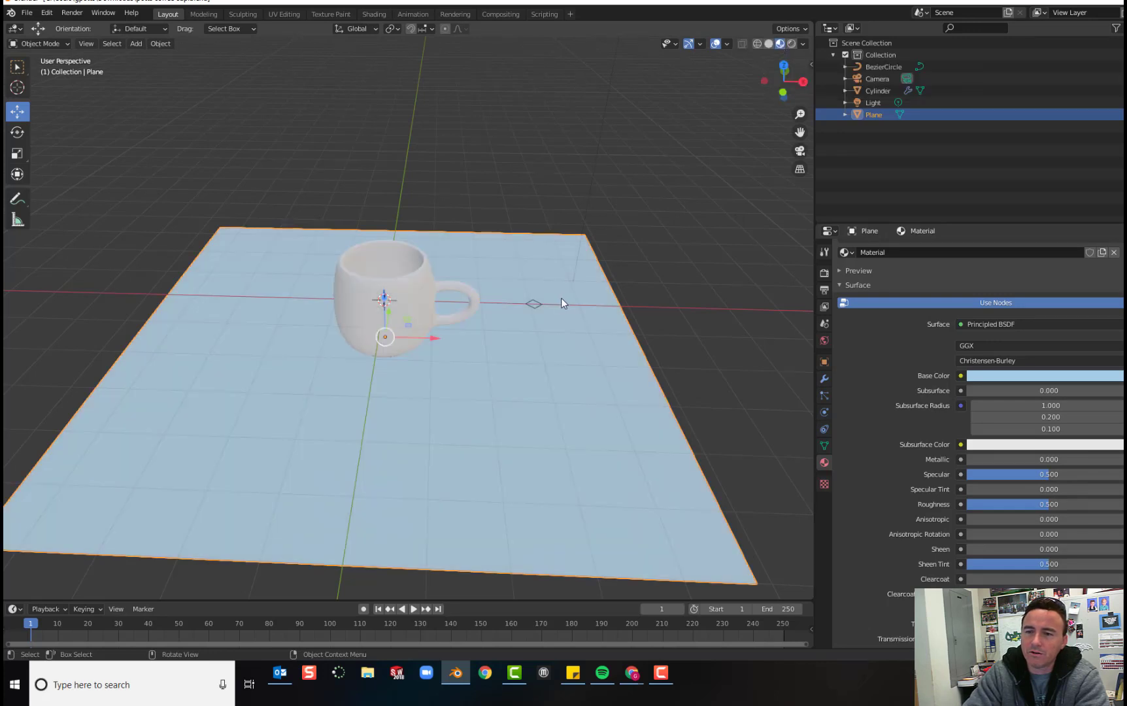
scroll(561, 356, "down", 2)
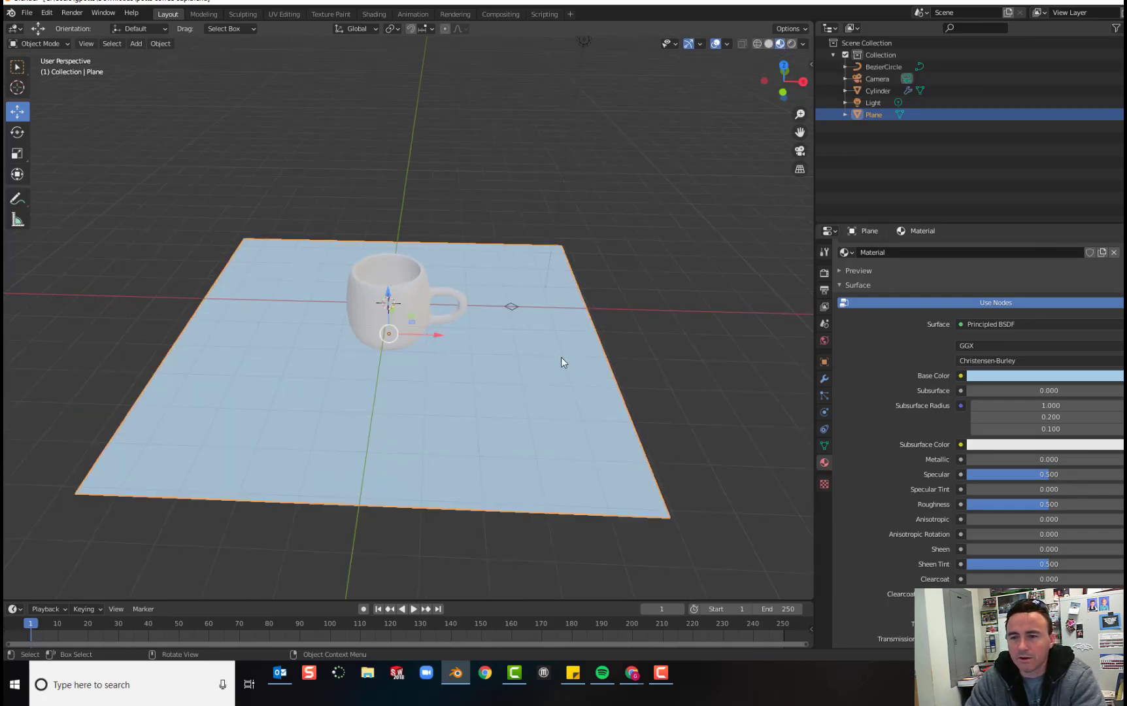
scroll(531, 358, "up", 4)
mouse_move(532, 353)
middle_mouse_down()
mouse_move(520, 355)
mouse_move(506, 312)
mouse_move(582, 322)
mouse_move(515, 348)
middle_mouse_up()
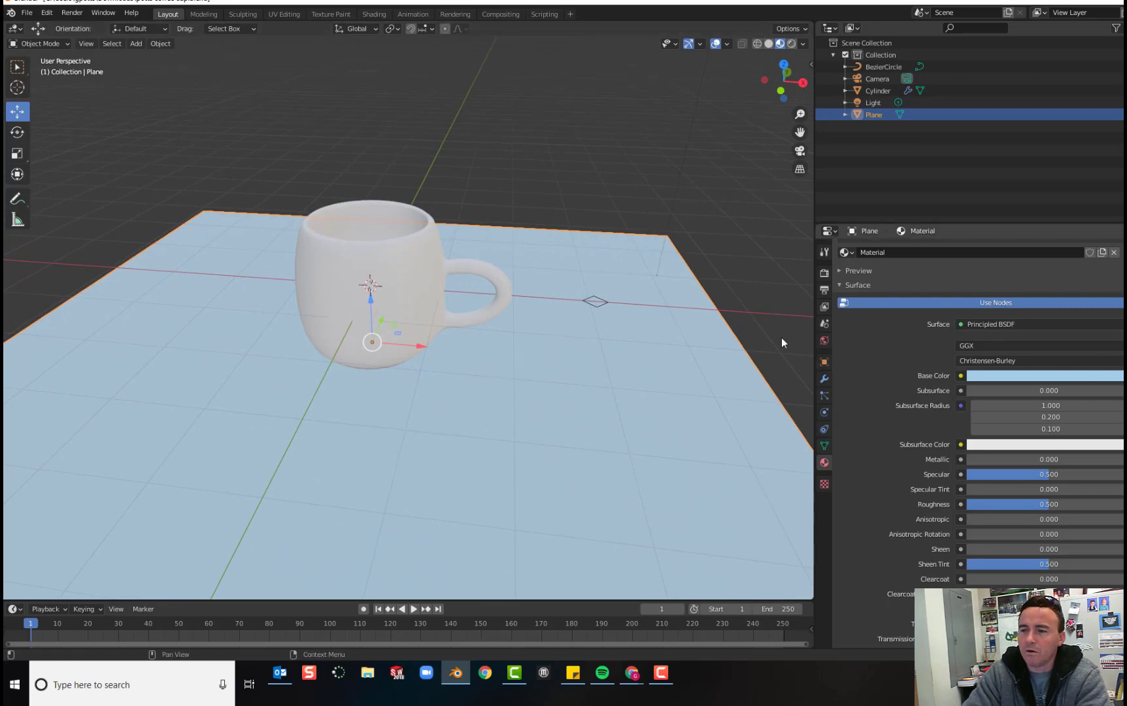
Step: Create a new material for the mug and change its surface shader to Mix Shader
left_click(385, 257)
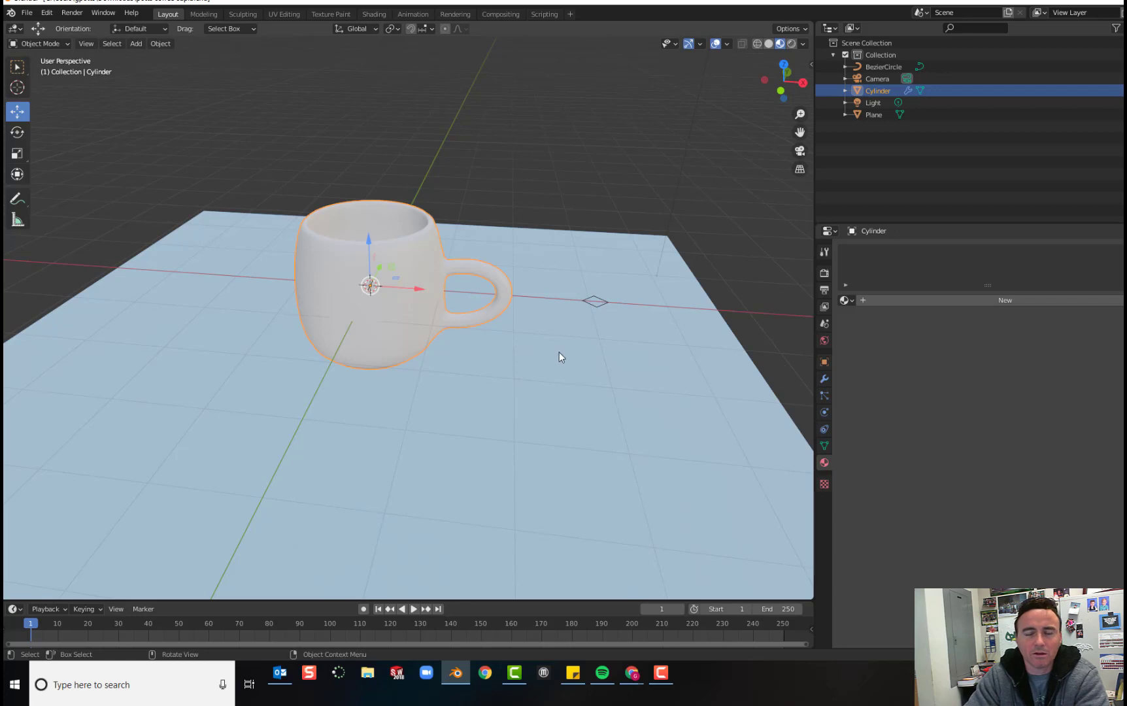
left_click(897, 299)
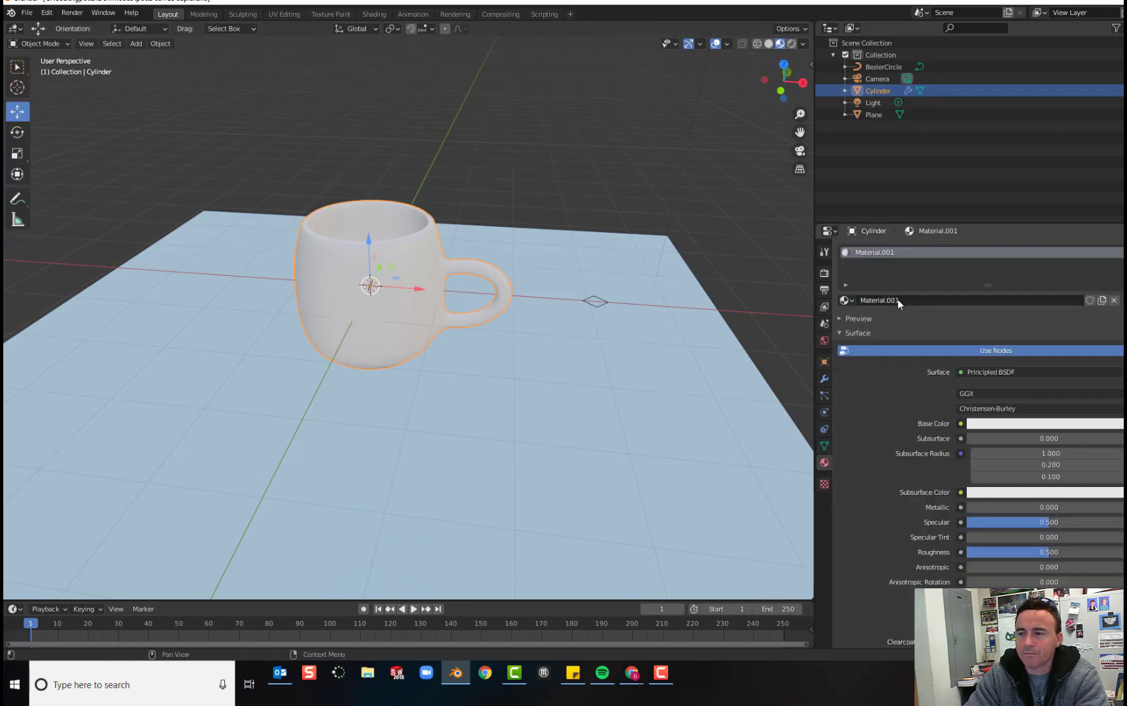
scroll(994, 356, "down", 1)
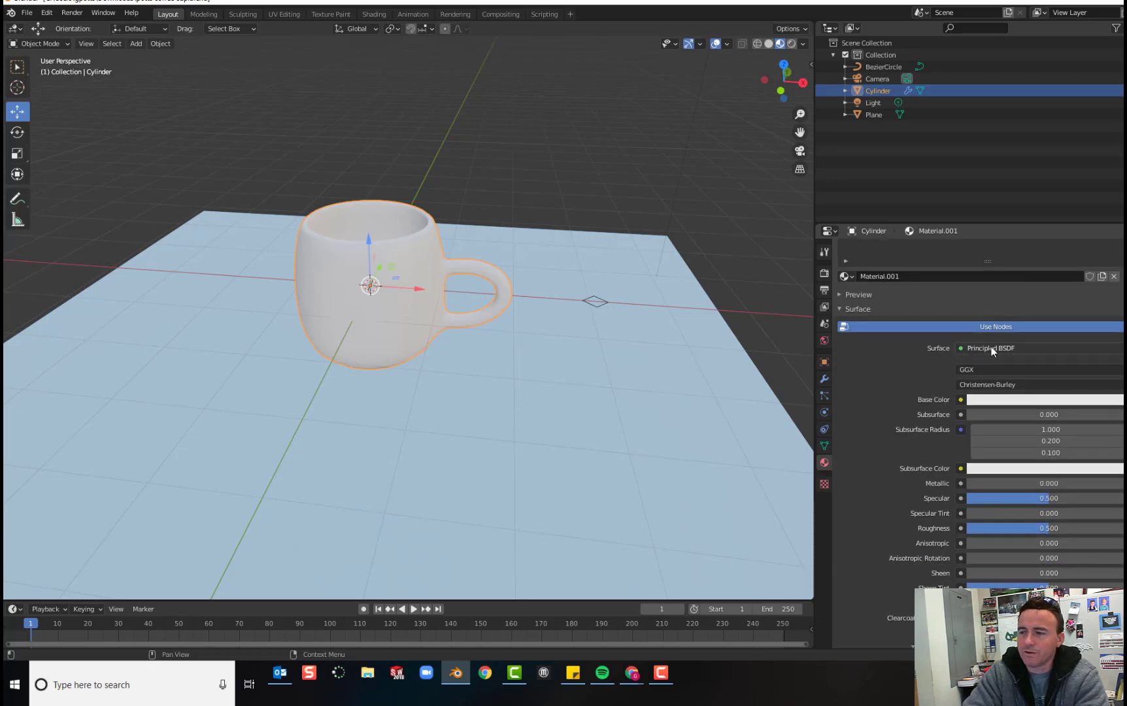
left_click(991, 347)
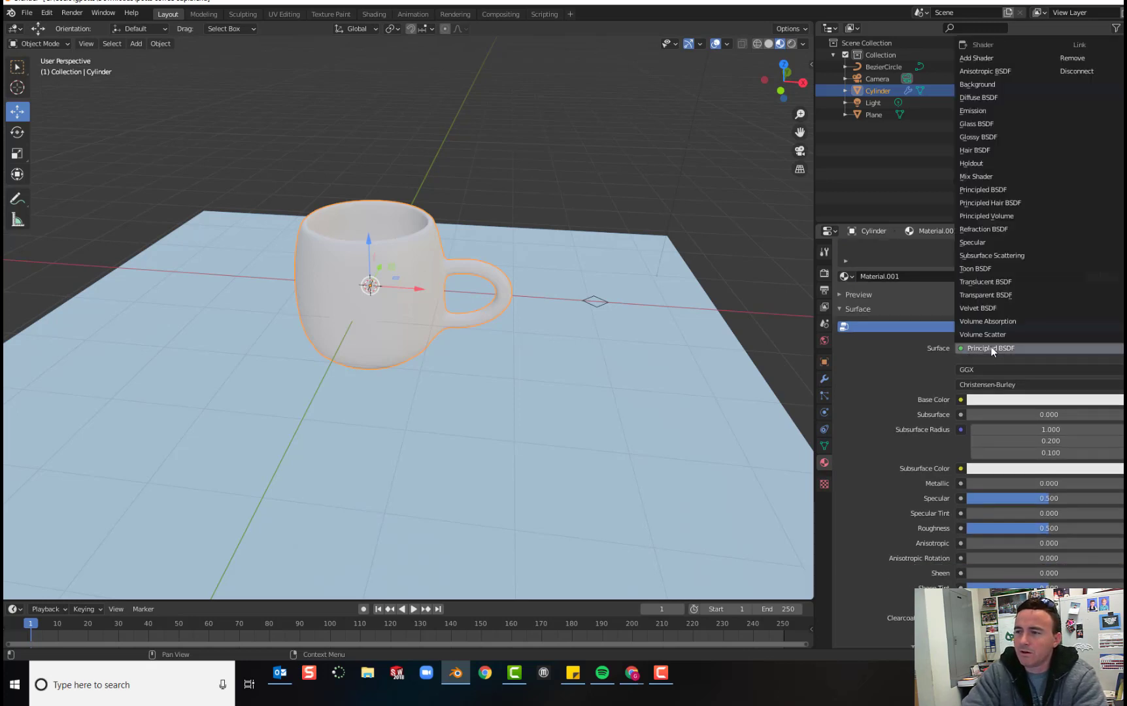
left_click(978, 176)
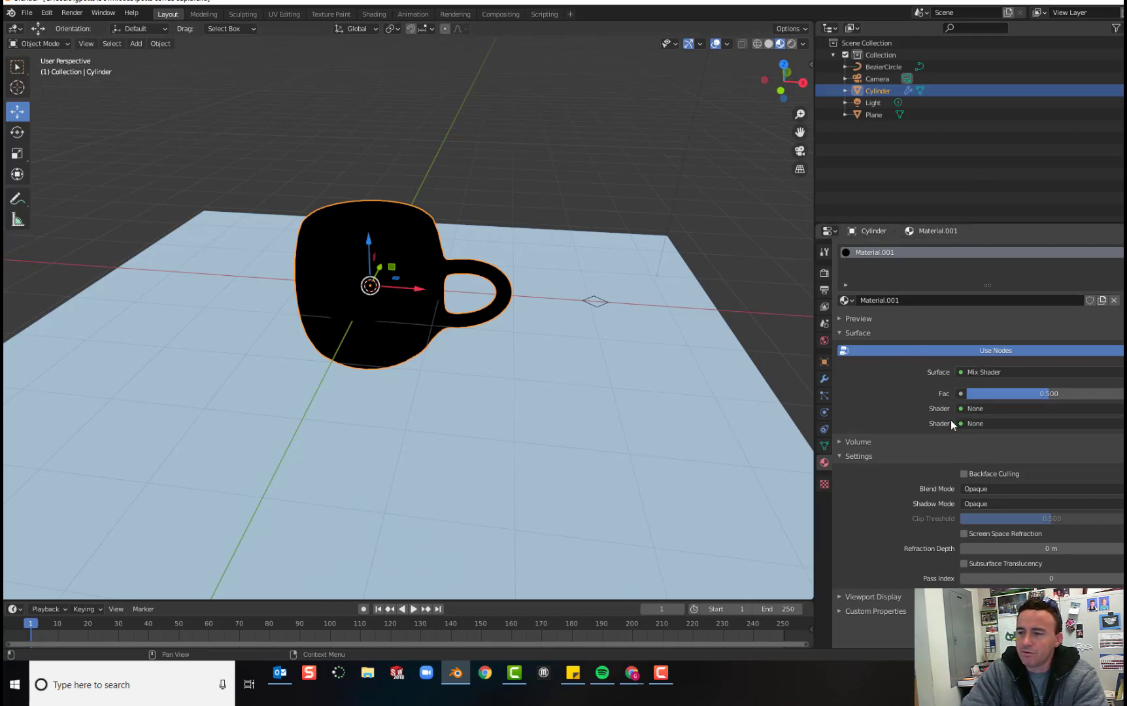
Step: Assign Diffuse BSDF with a near-white color of value 0.940 as the mix's first shader and Glossy BSDF as its second
left_click(975, 408)
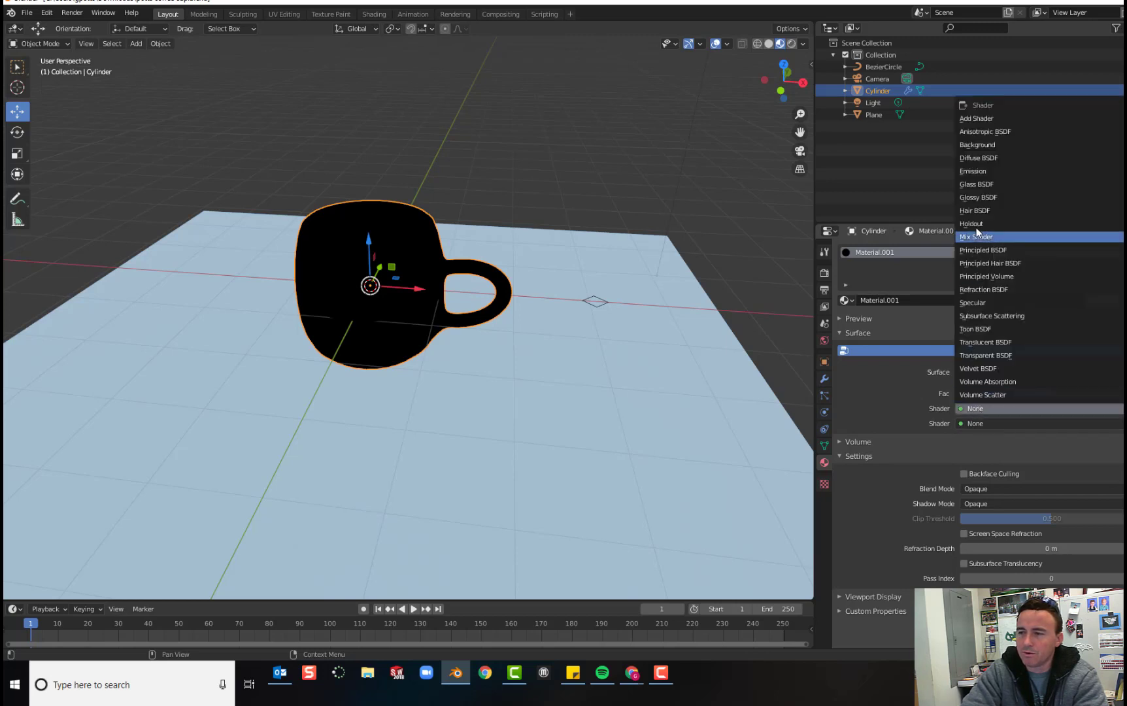
left_click(978, 158)
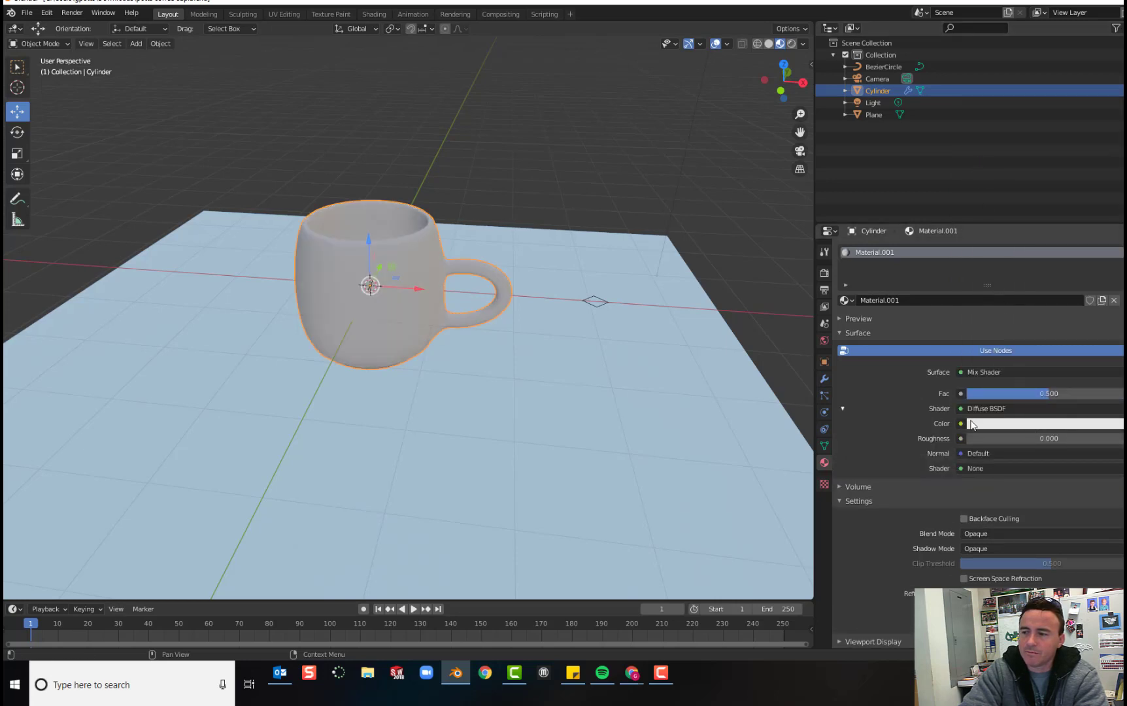
left_click(1018, 422)
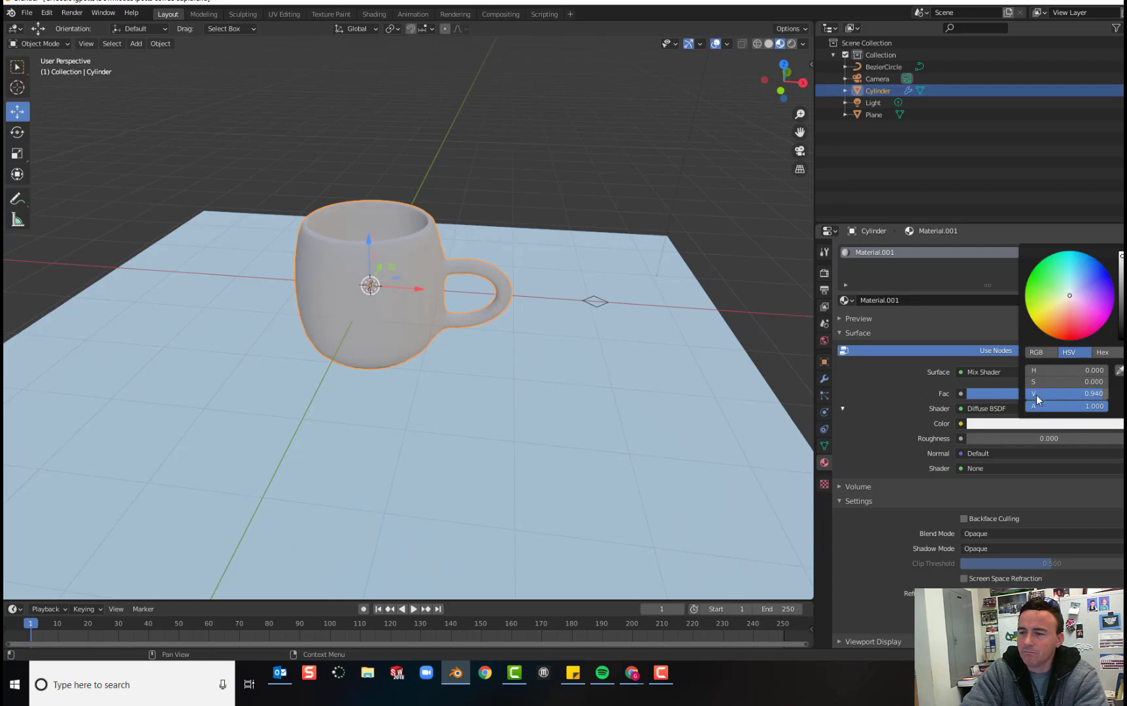
left_click(990, 467)
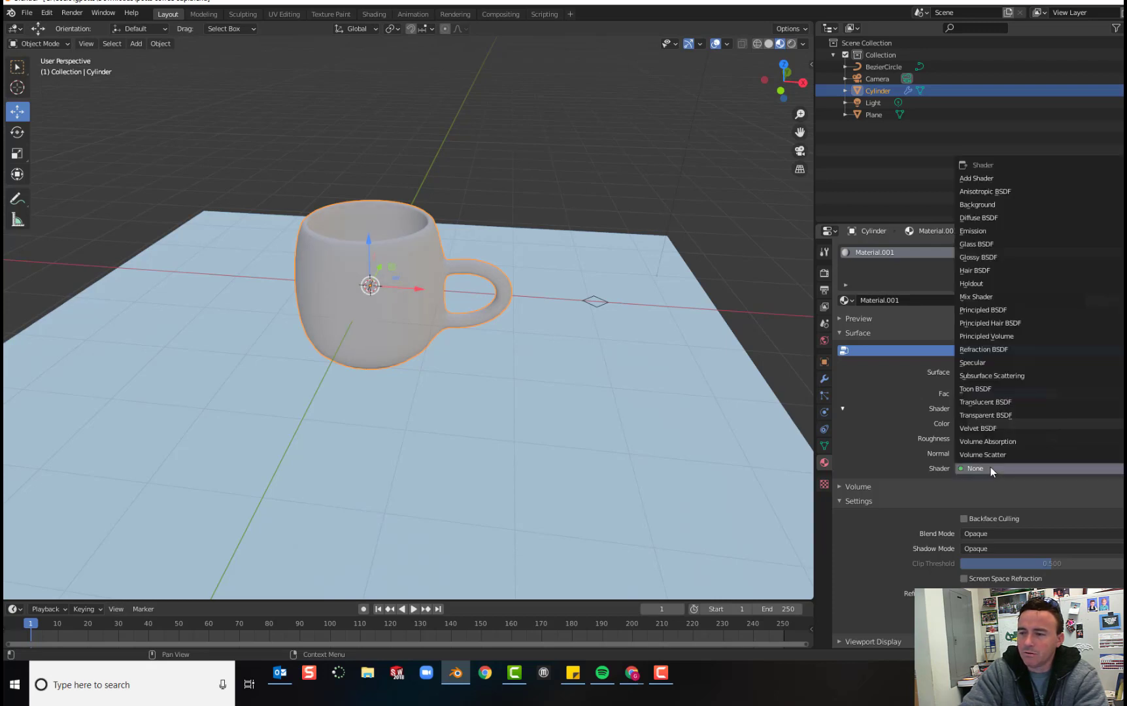
left_click(988, 258)
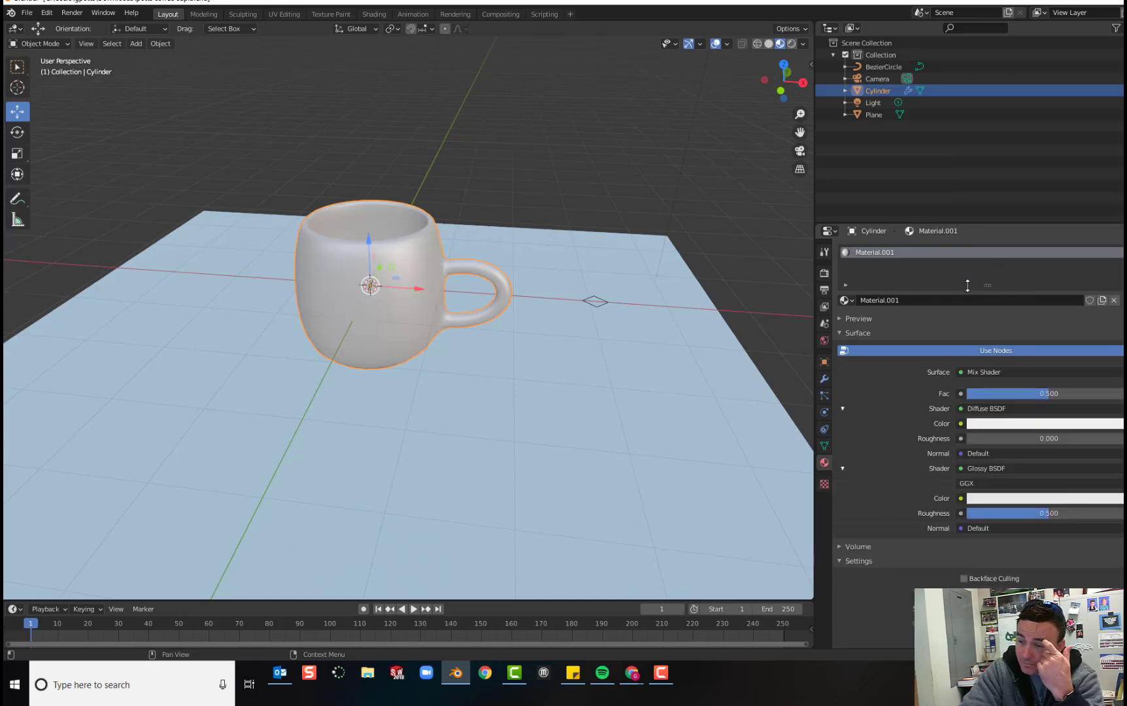
Step: Adjust the Glossy BSDF roughness of the mug's material to about 0.3
left_click_drag(1052, 514, 1007, 514)
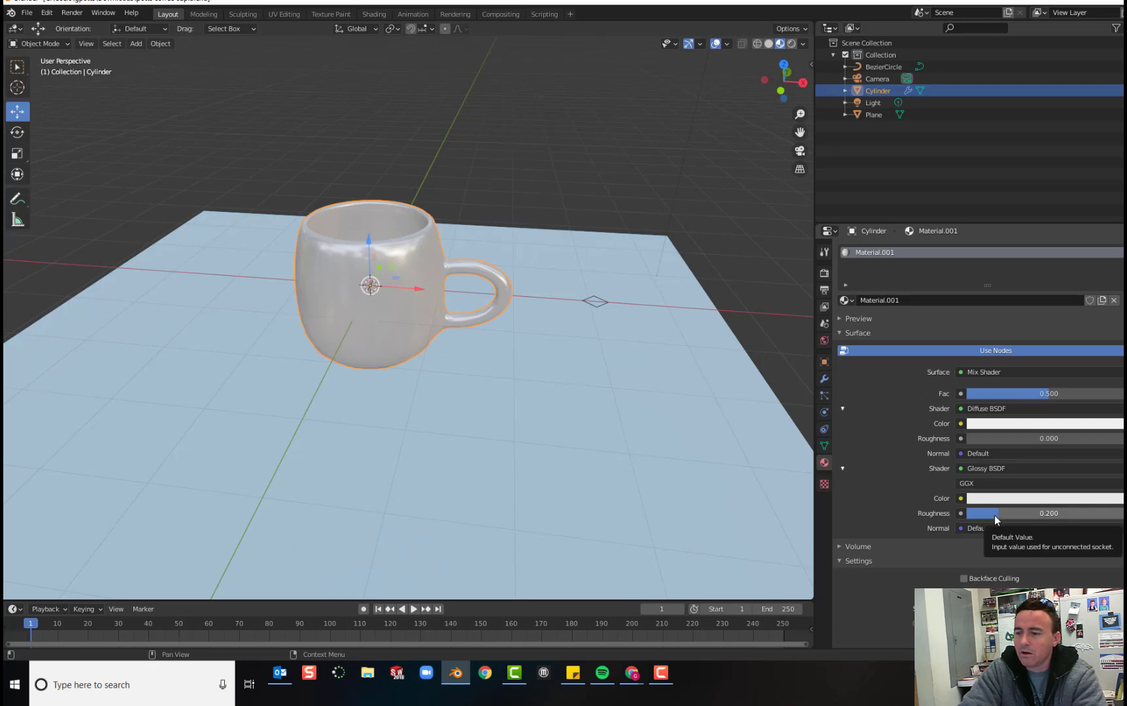
scroll(391, 360, "up", 4)
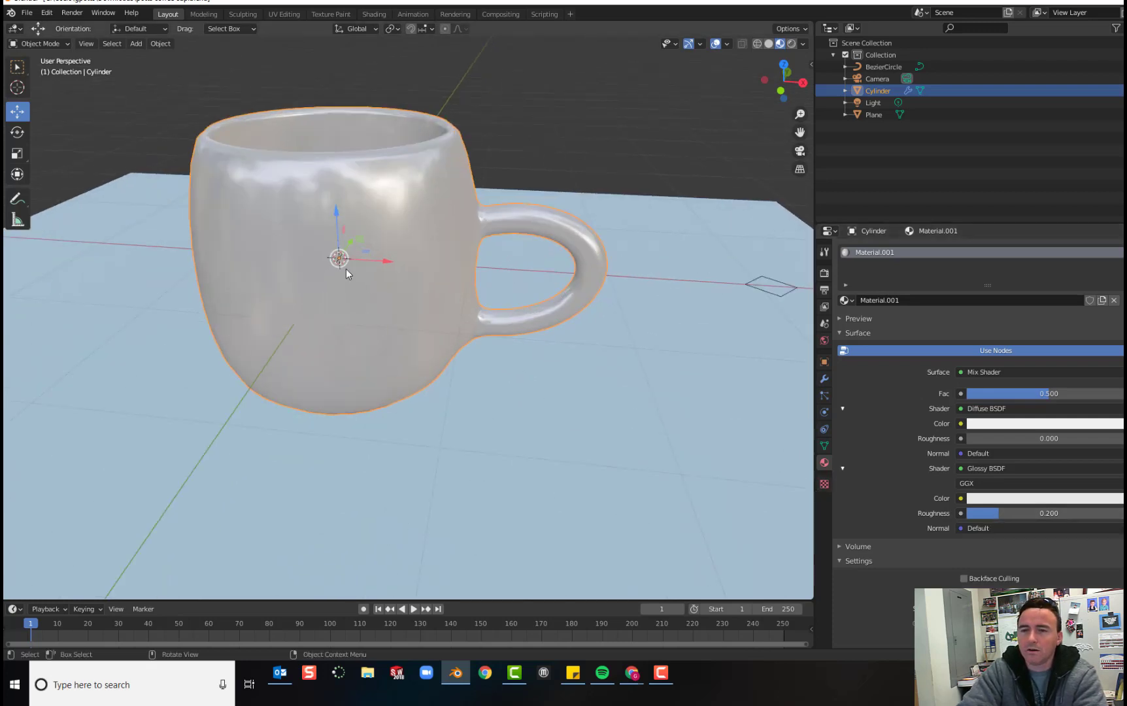
scroll(507, 322, "down", 3)
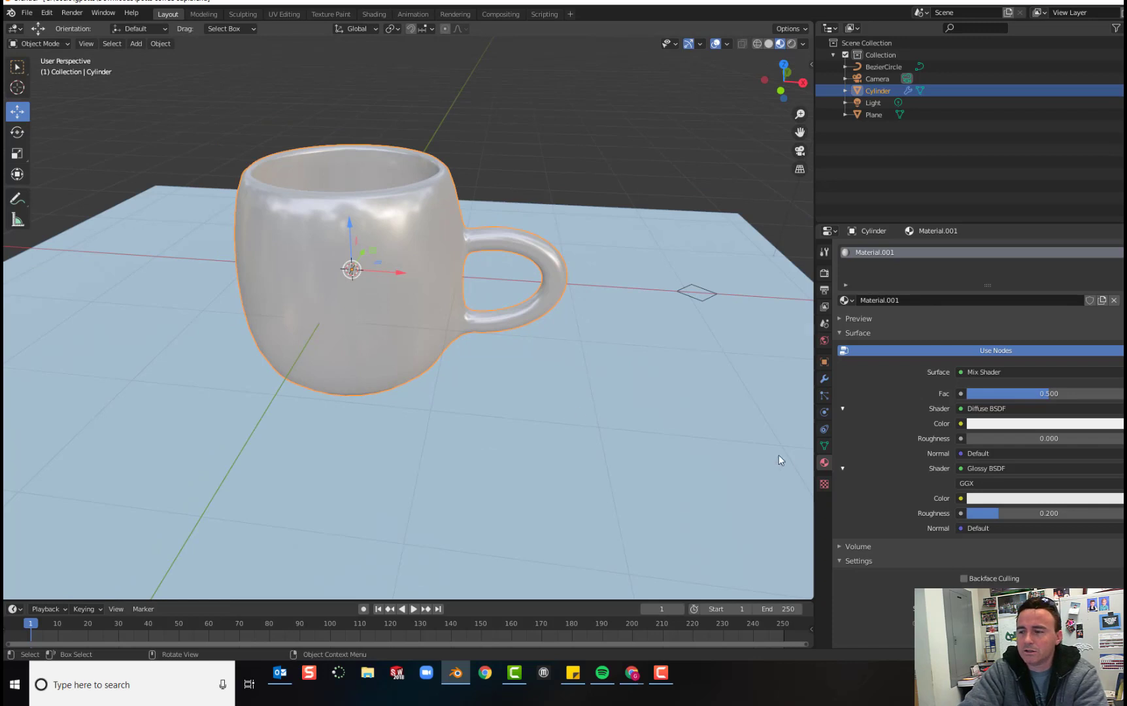
left_click_drag(991, 515, 1013, 513)
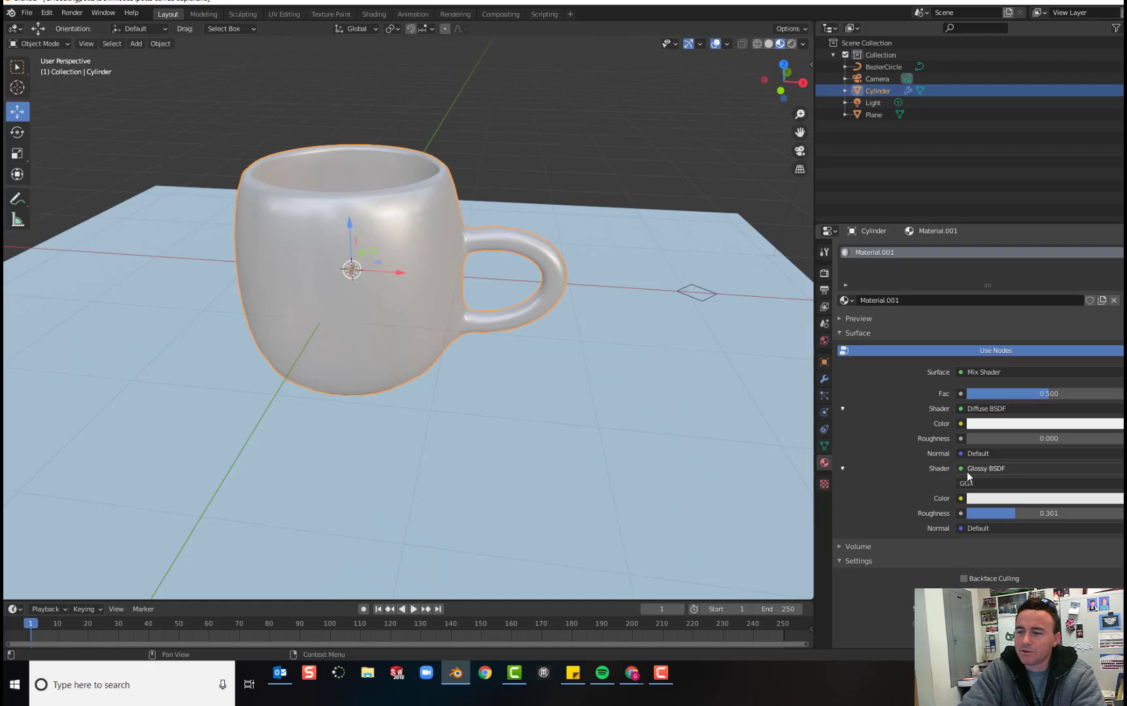
Step: Reduce the Mix Shader factor of the mug's material to about 0.21
left_click_drag(1049, 393, 970, 394)
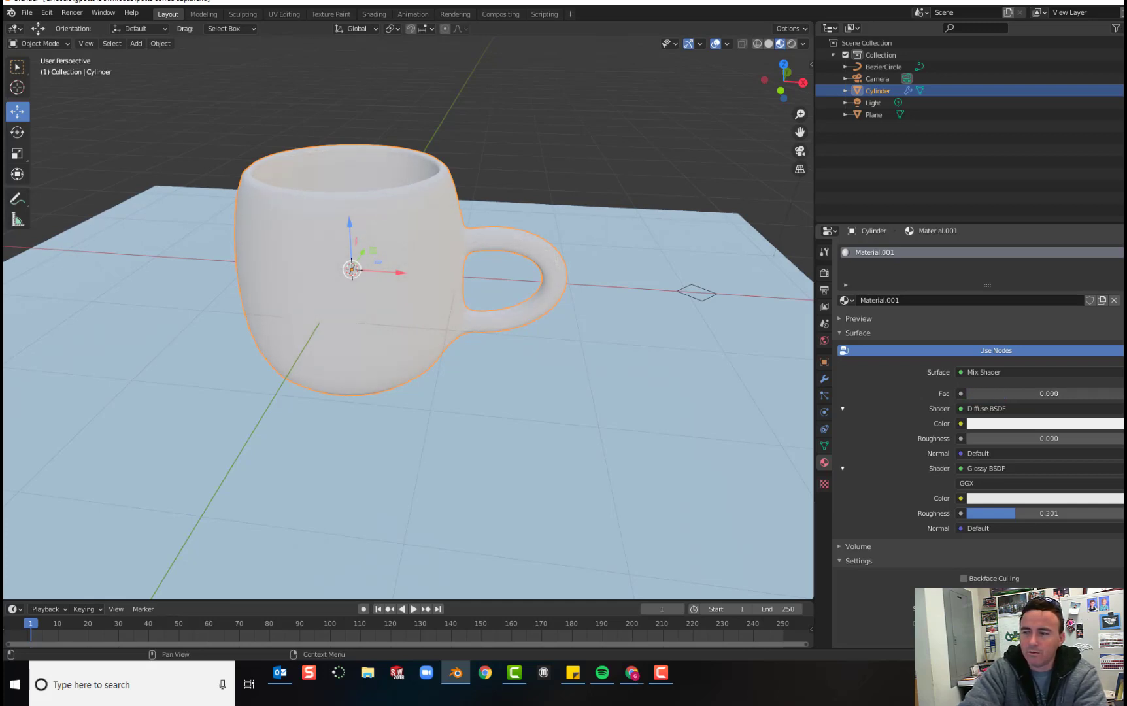
left_click_drag(967, 393, 984, 393)
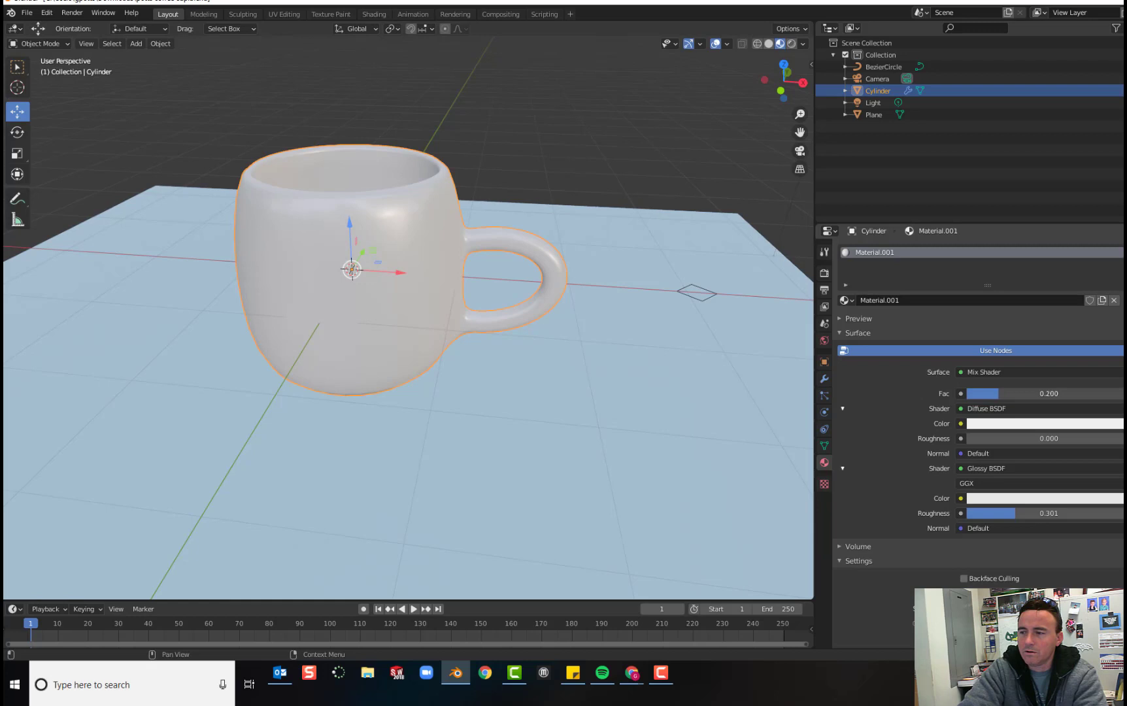
left_click_drag(999, 394, 1000, 394)
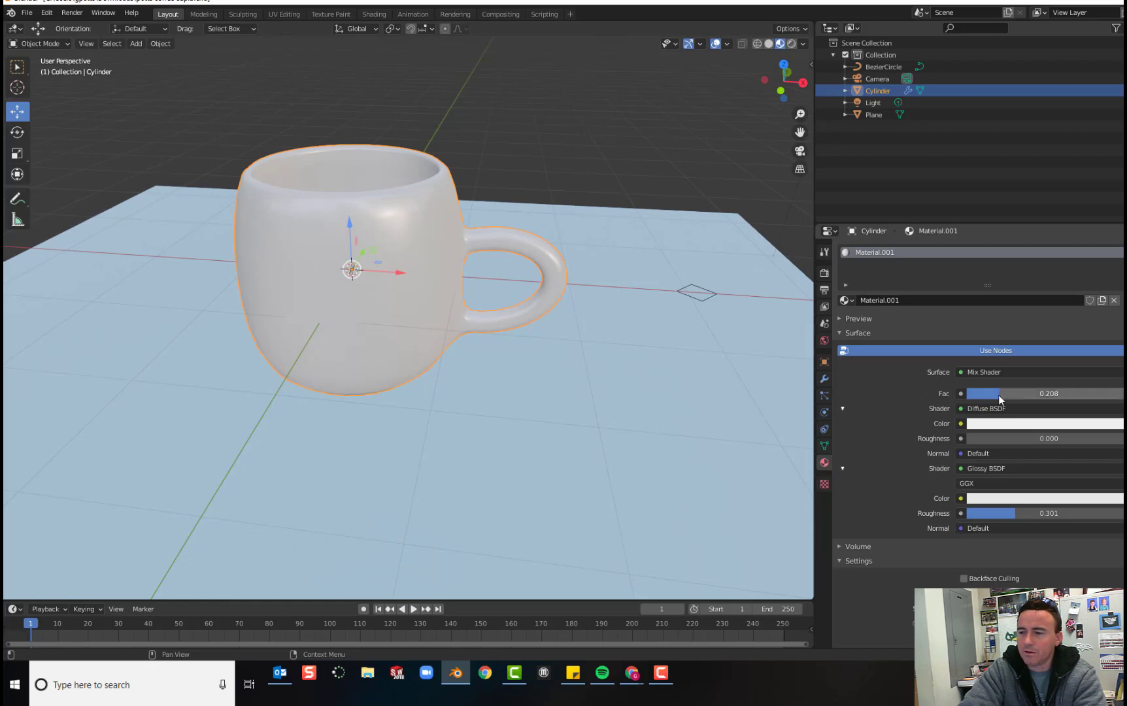
Step: Inspect the mug's surface up close and switch the viewport to Rendered shading
scroll(492, 372, "down", 2)
middle_click_drag(403, 383, 475, 378)
scroll(425, 371, "up", 4)
scroll(432, 370, "down", 3)
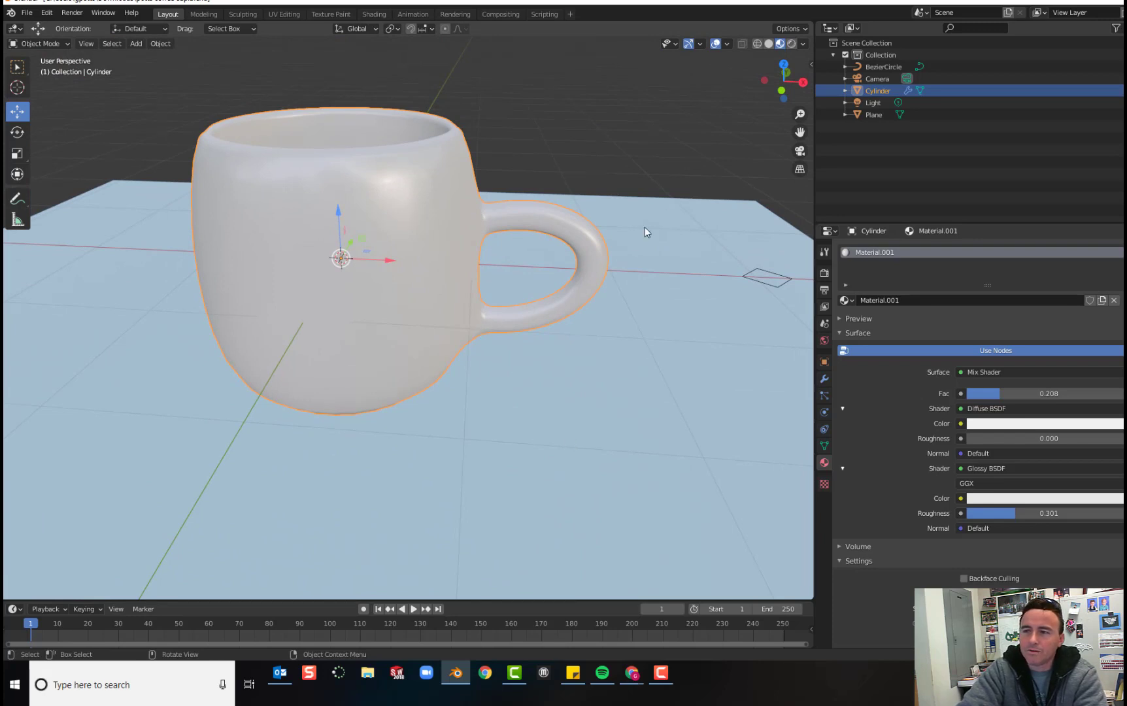
scroll(634, 239, "down", 1)
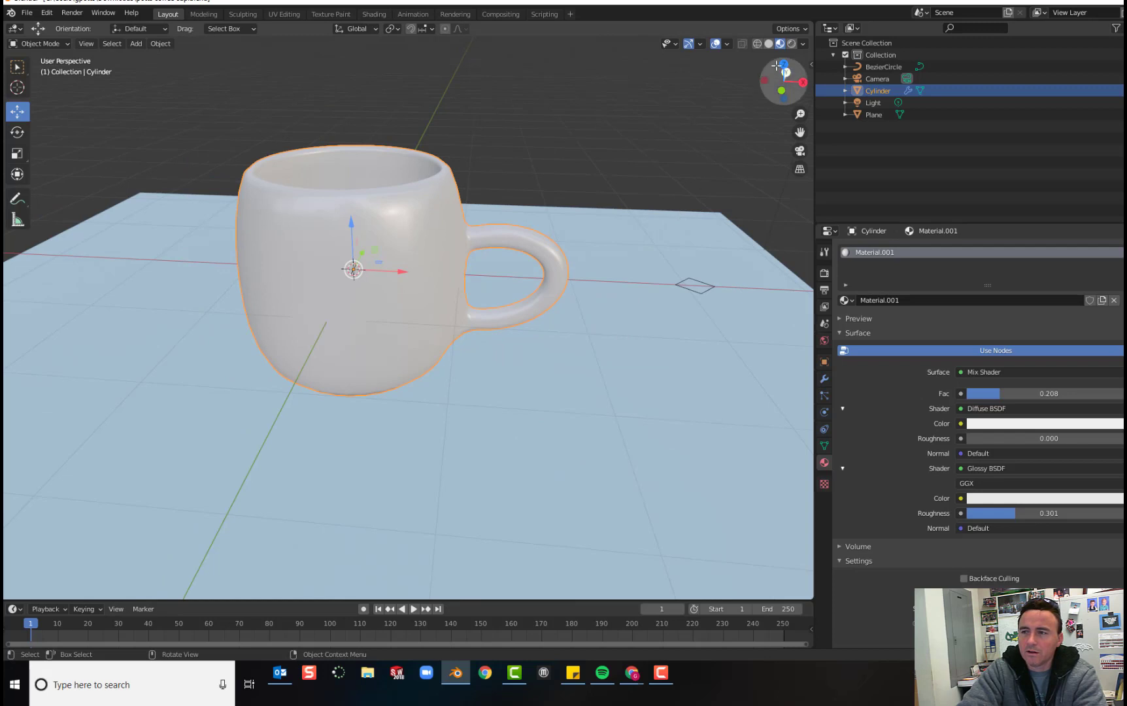
left_click(792, 45)
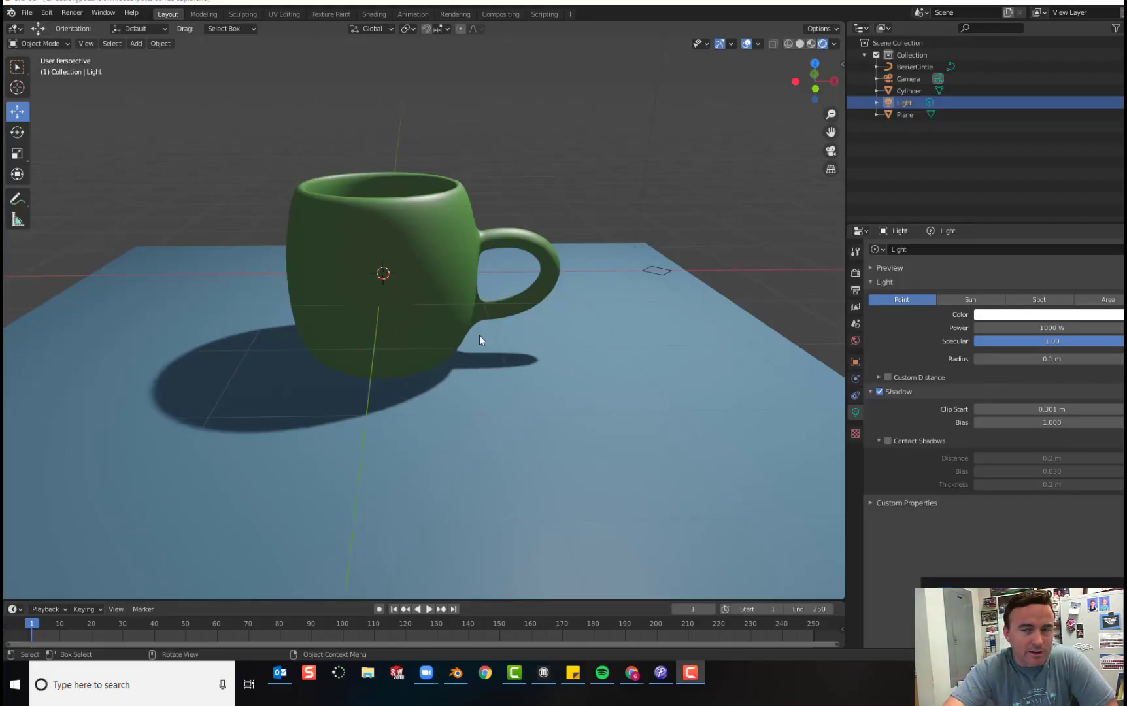
Step: Select the point light above the scene and shift it along the X axis
scroll(492, 292, "down", 6)
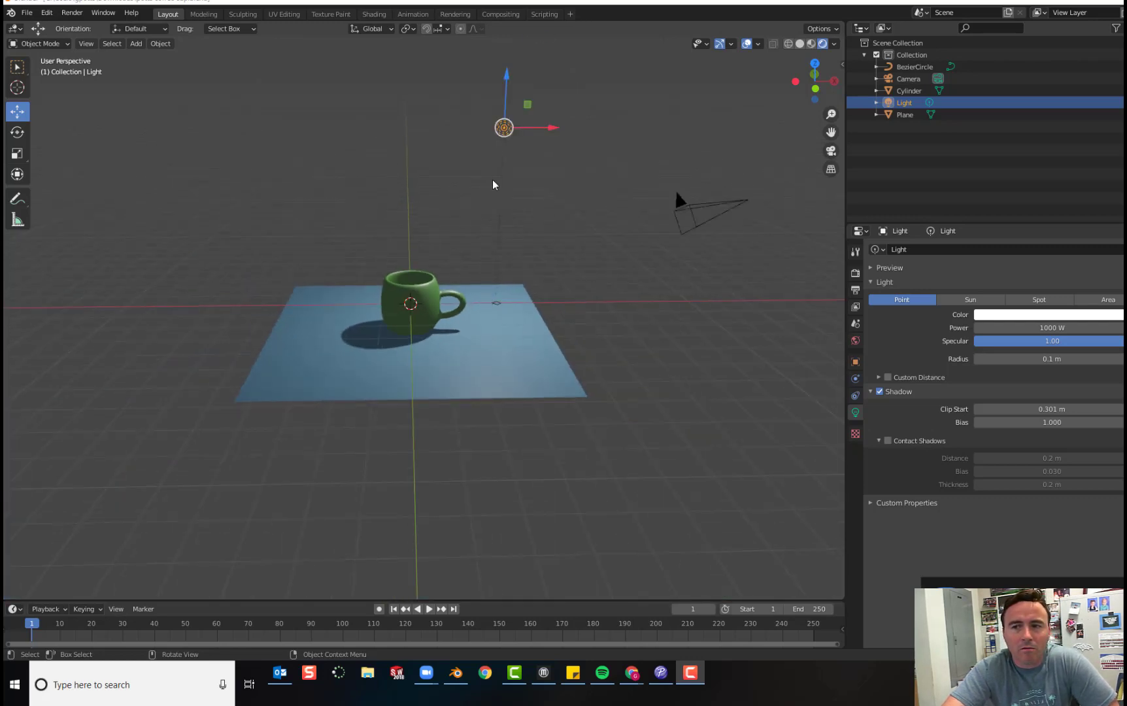
left_click(506, 131)
left_click(506, 132)
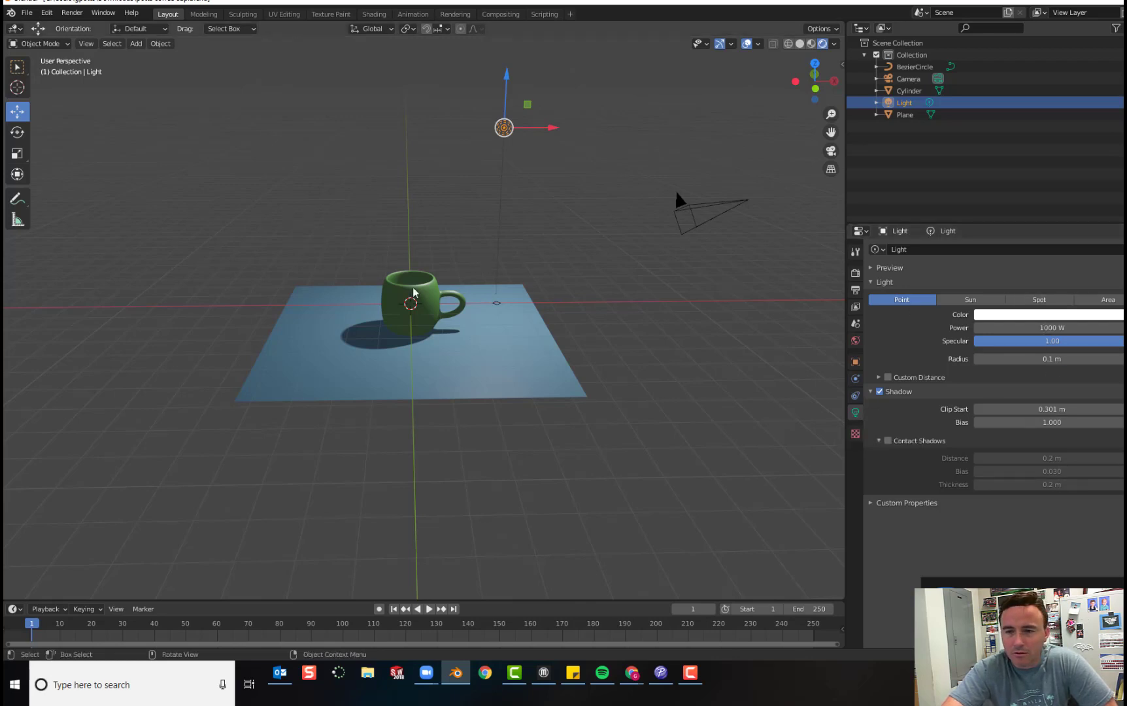
scroll(433, 345, "up", 3)
scroll(432, 342, "down", 3)
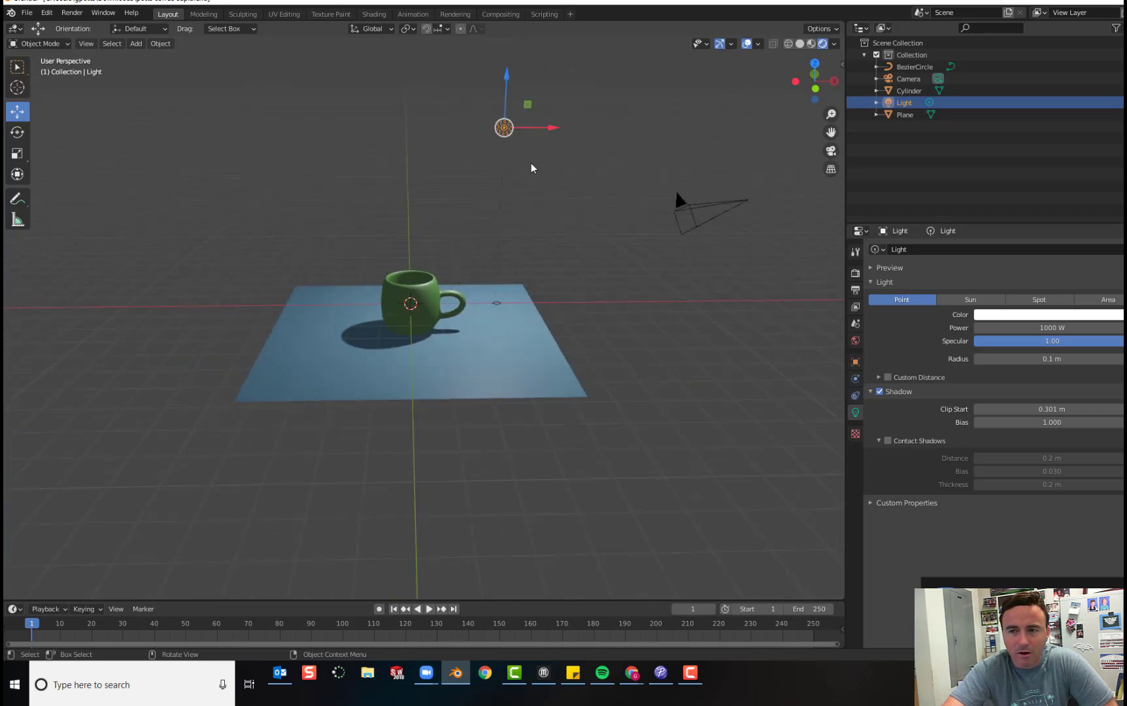
mouse_move(551, 128)
left_mouse_down()
mouse_move(355, 136)
mouse_move(473, 136)
mouse_move(553, 153)
mouse_move(335, 131)
mouse_move(542, 176)
left_mouse_up()
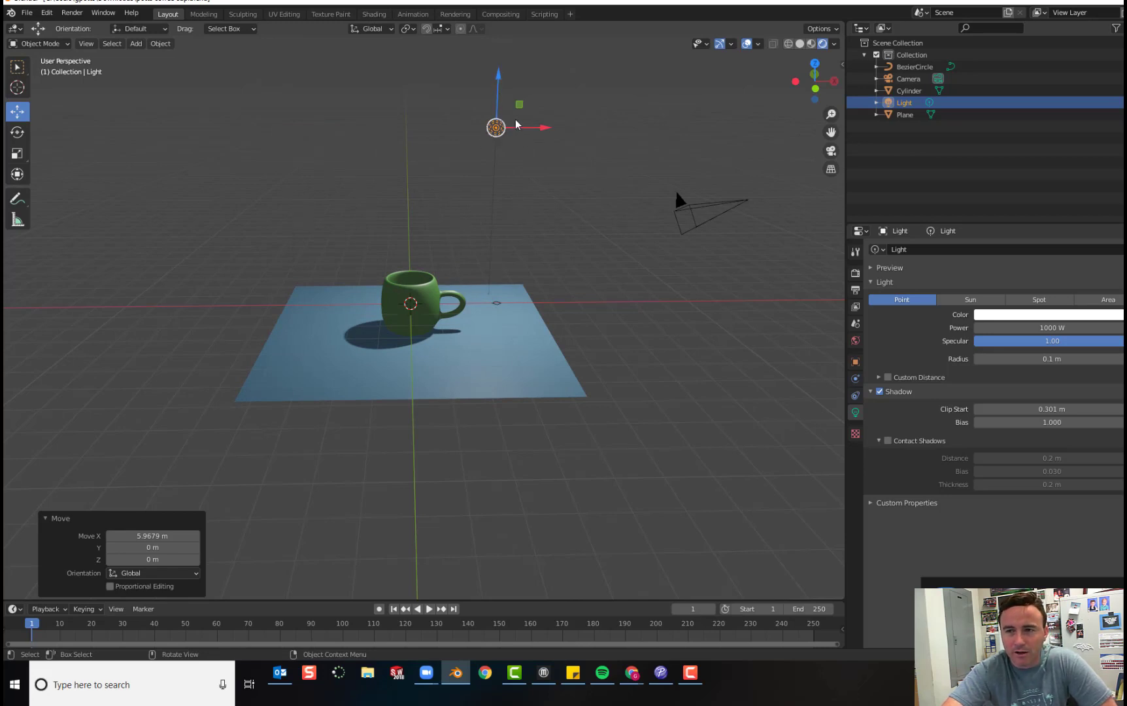
Step: Move the light about -2.63 m along X to above the mug and raise it about 0.79 m along Z
key("g")
key("x")
key("z")
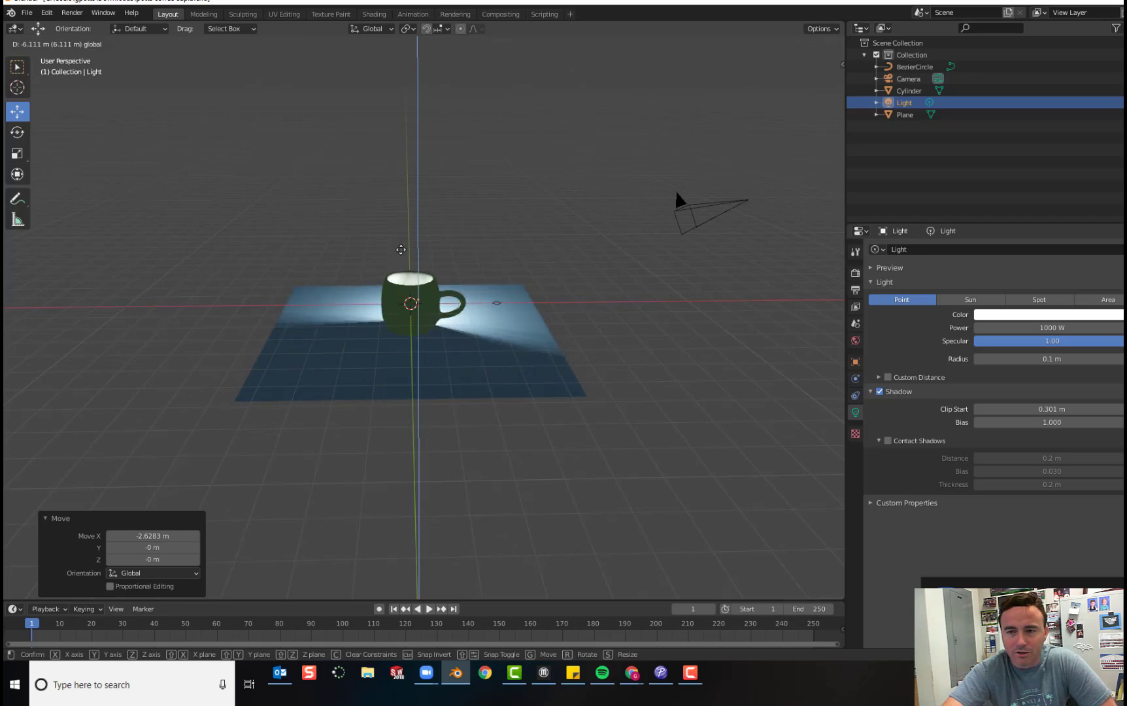
left_click(428, 60)
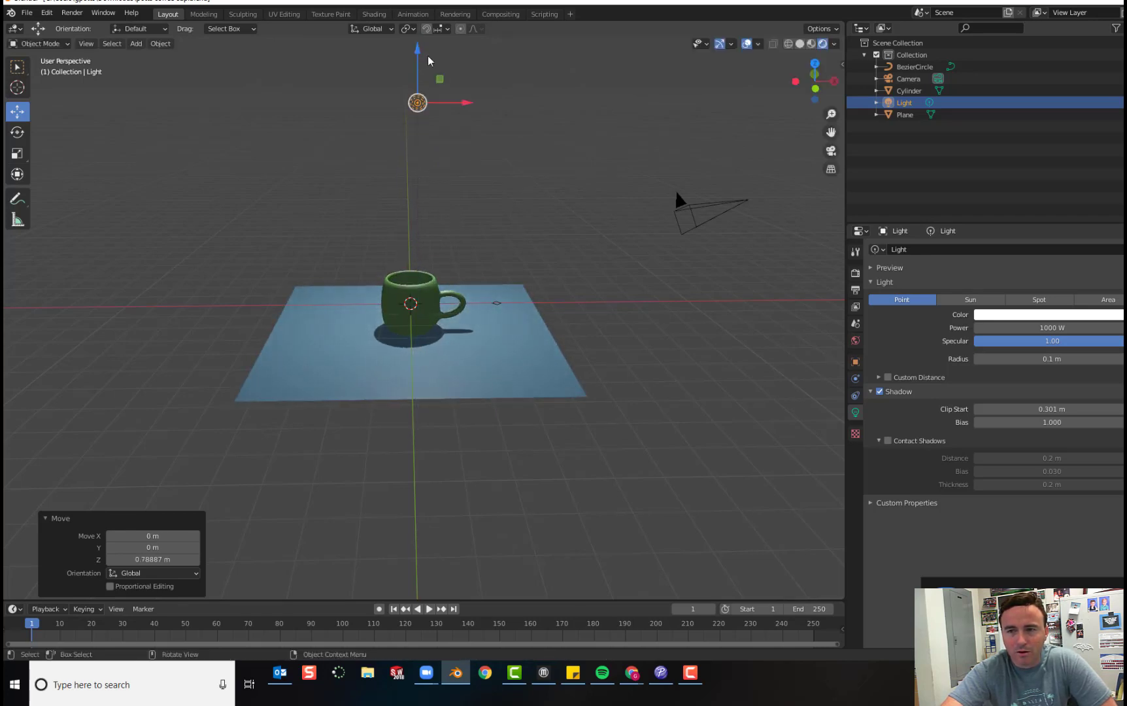
Step: Move the light back out along X toward the mug's handle side and view the shadow up close
left_click_drag(460, 102, 560, 105)
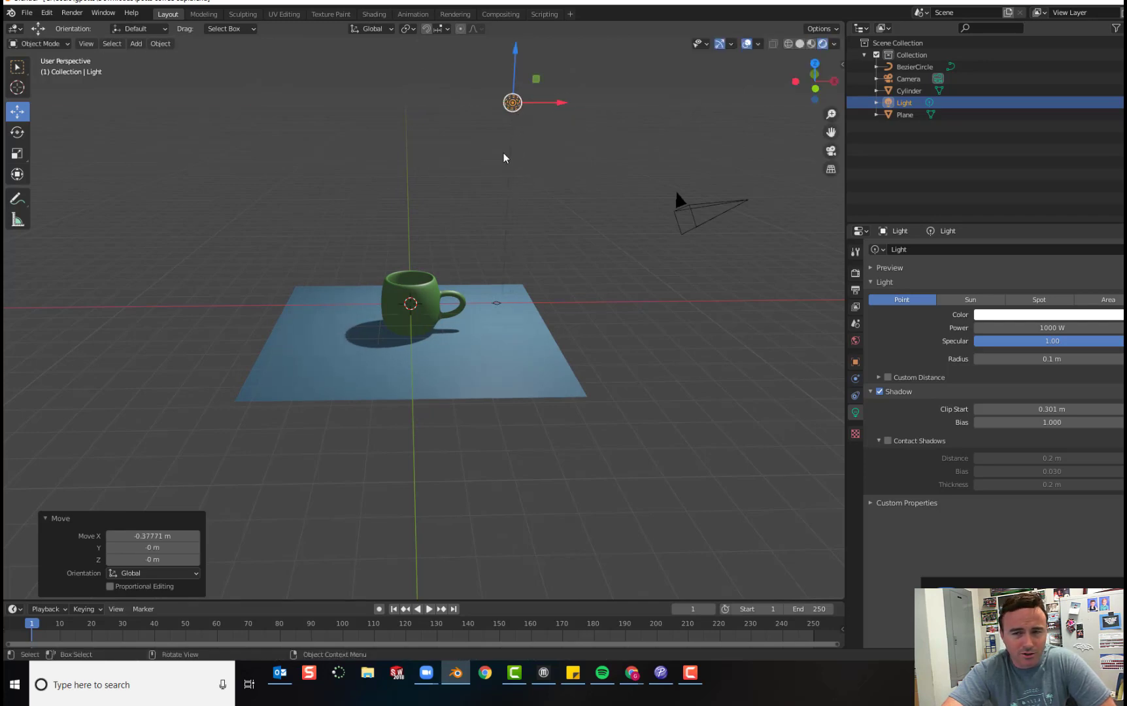
scroll(408, 340, "up", 5)
scroll(382, 298, "up", 2)
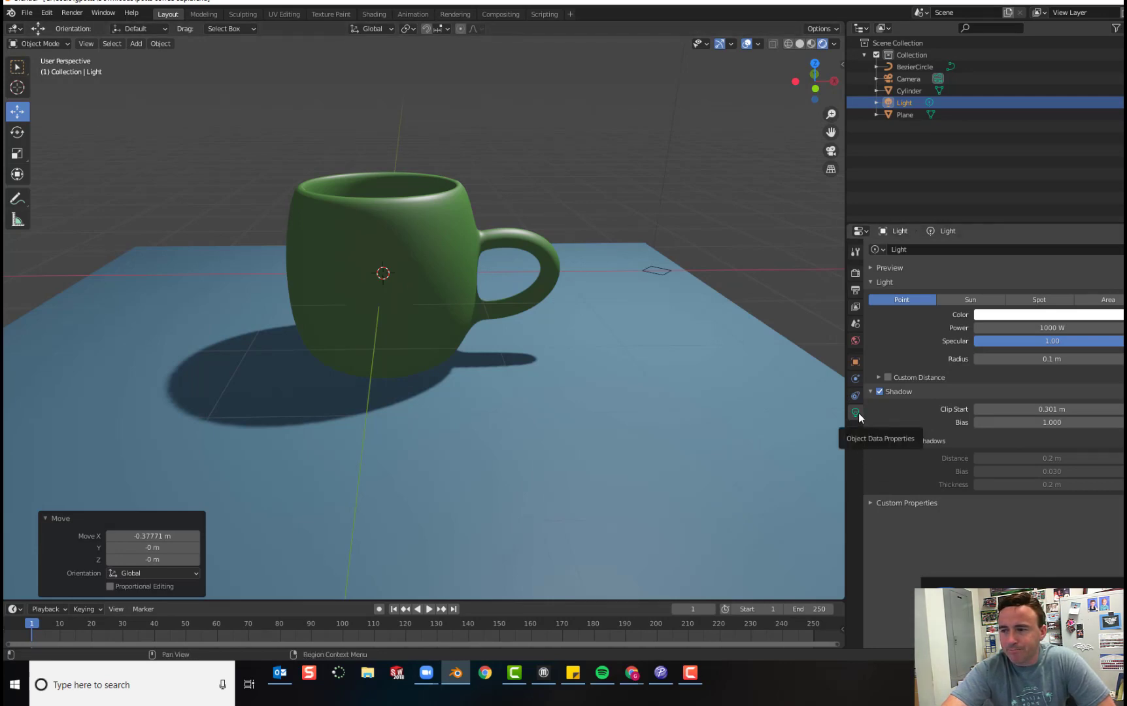
Step: Set the point light's power to 2000 W
left_click(1021, 327)
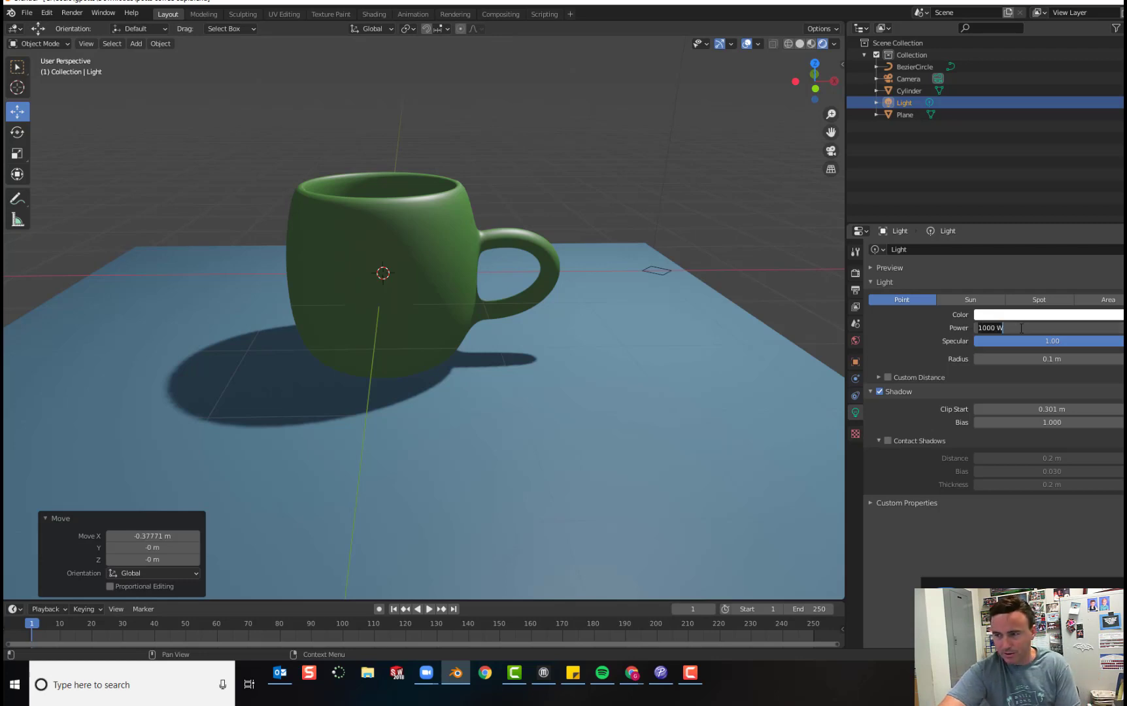
type("2")
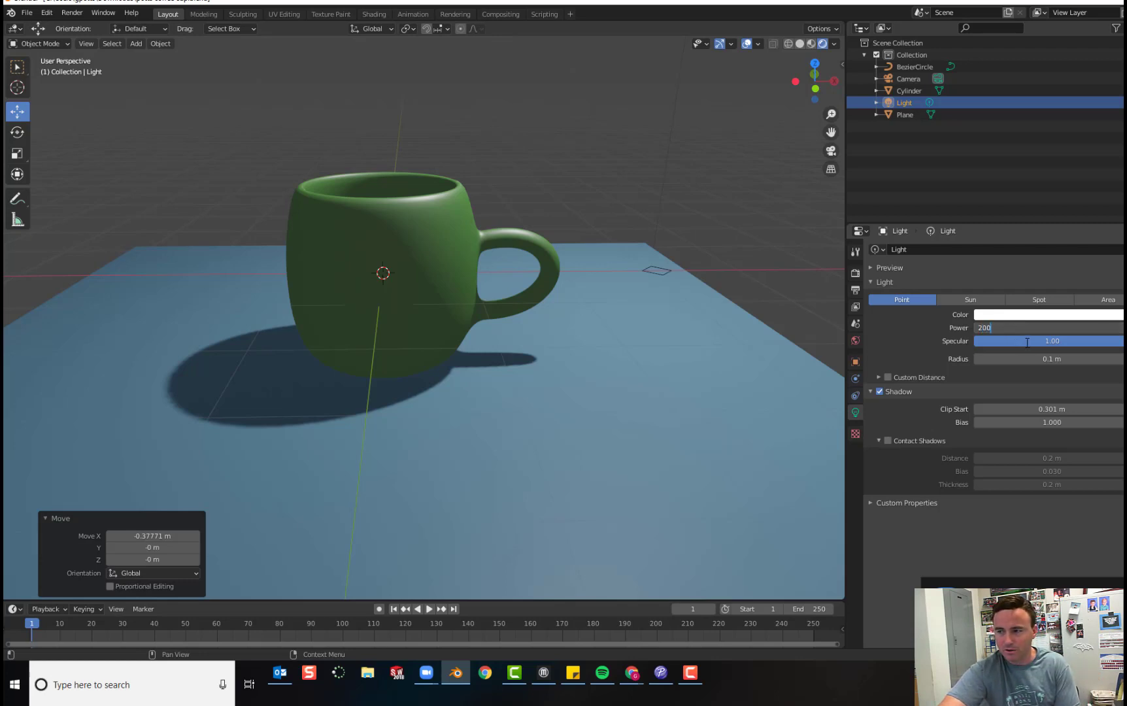
key("Return")
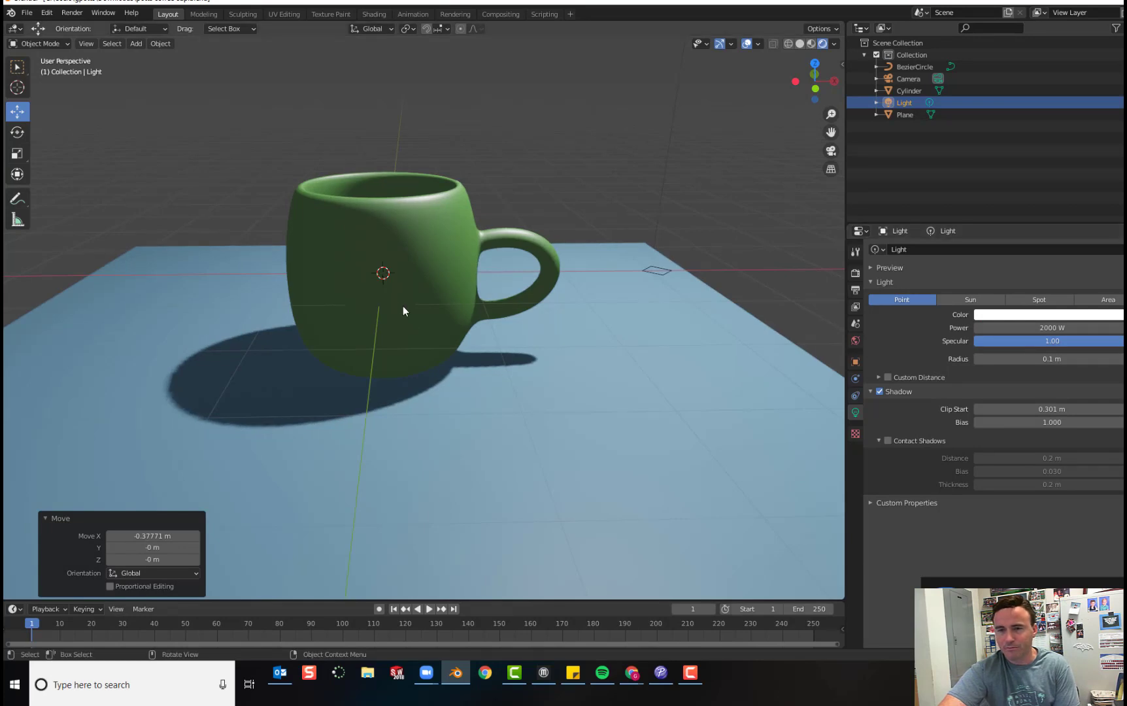
Step: Set the point light's power to 3000 W
left_click(1007, 327)
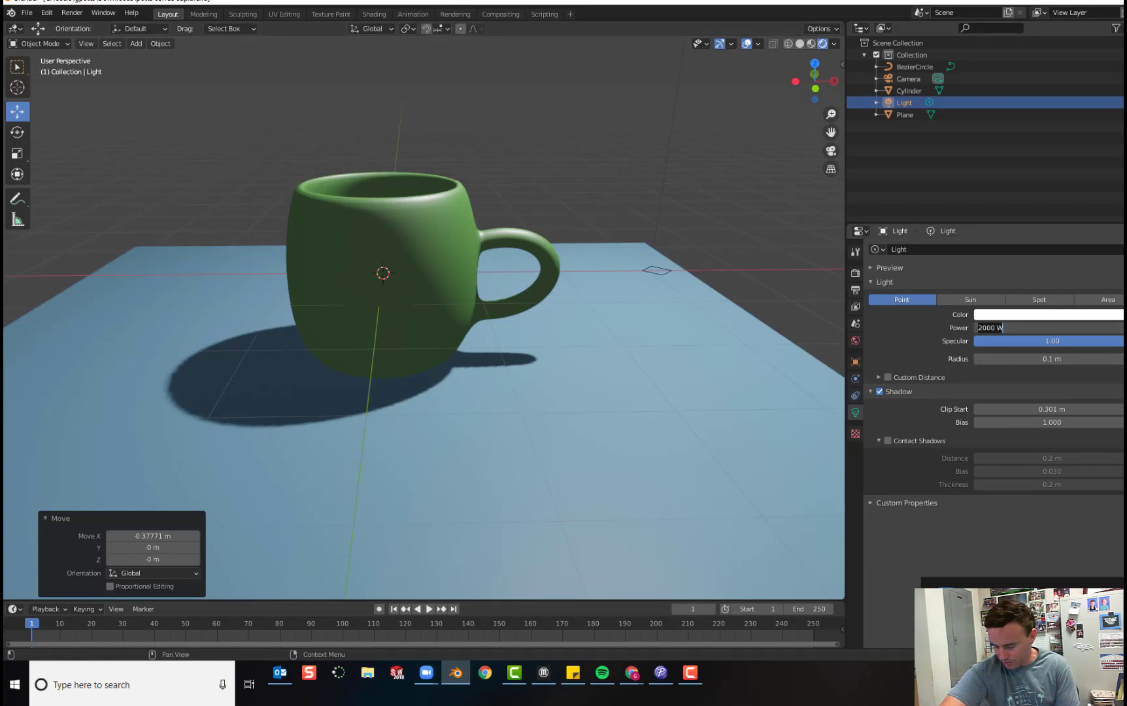
key("ctrl+a")
type("3000")
key("Return")
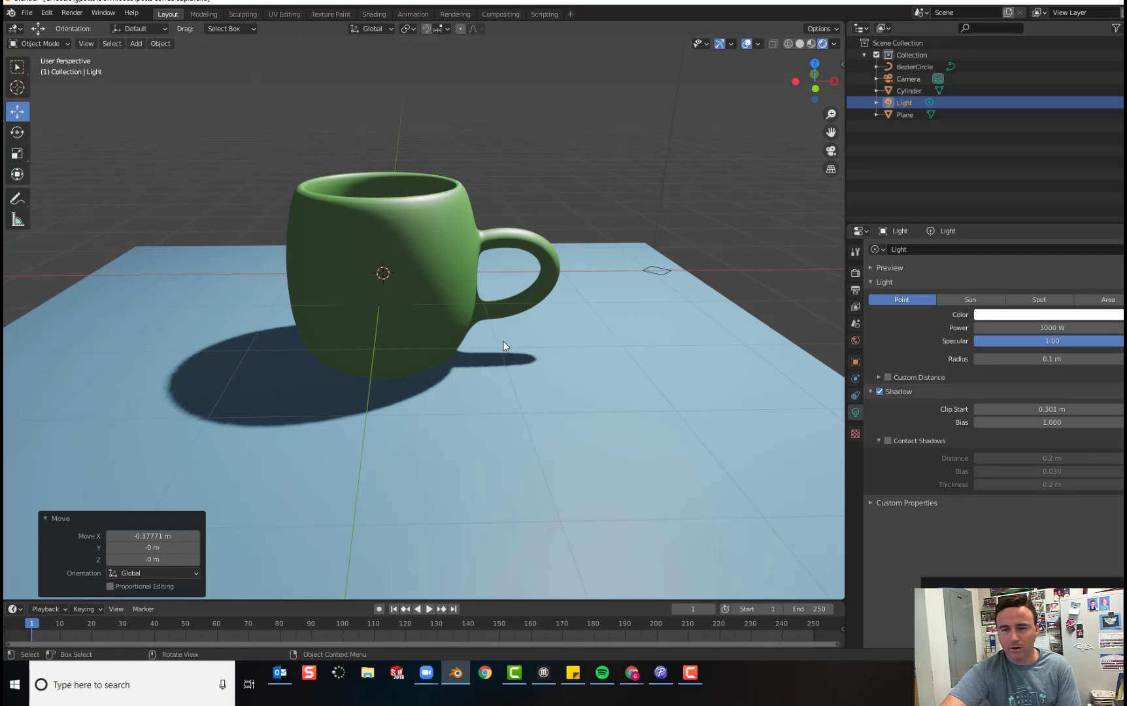
Step: Set the point light's radius to 1 m to soften the mug's shadow
left_click(1036, 359)
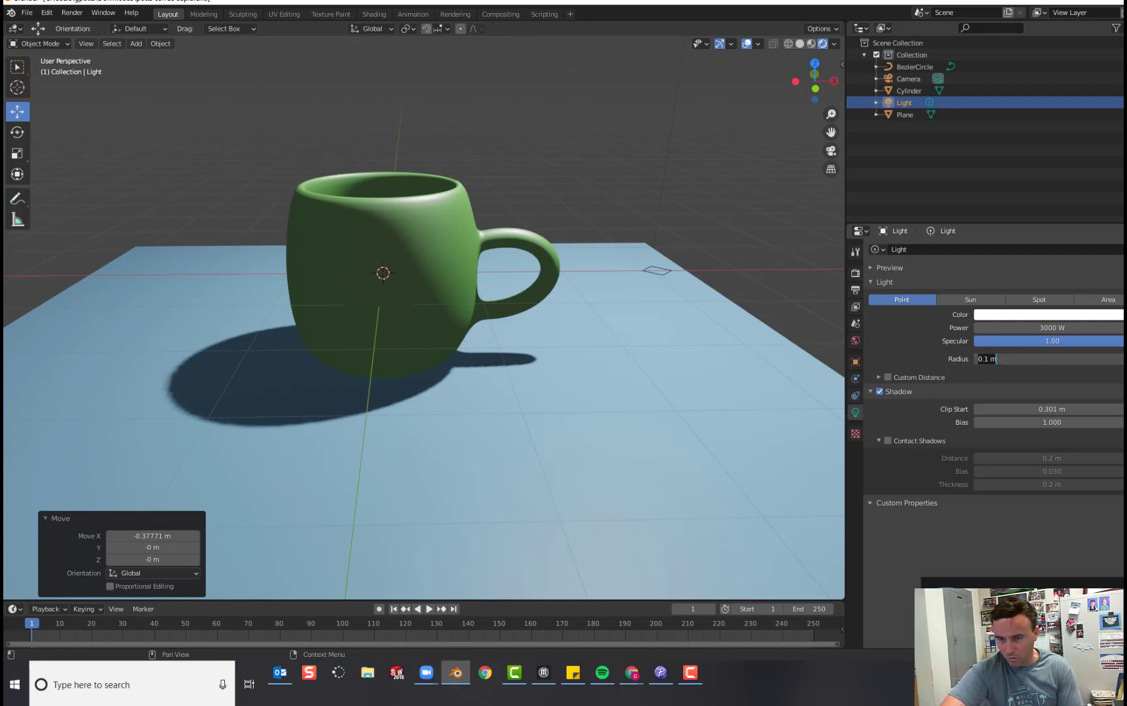
type("1")
key("Return")
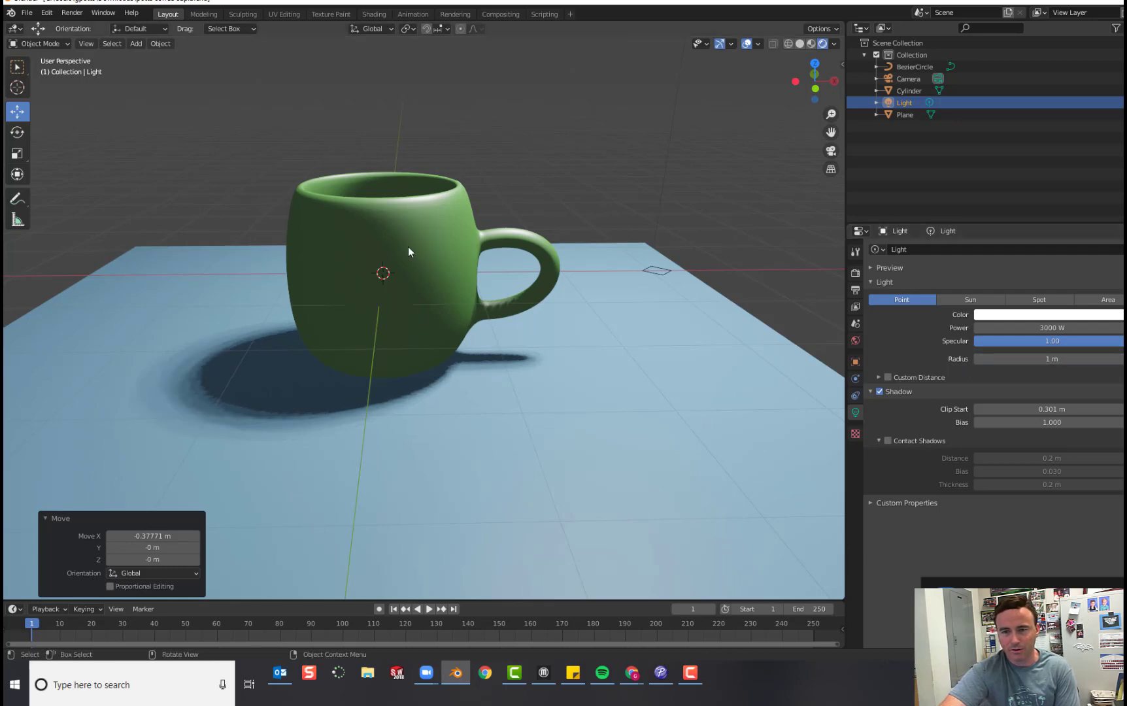
Step: Set the point light's radius to 2 m
left_click(1003, 359)
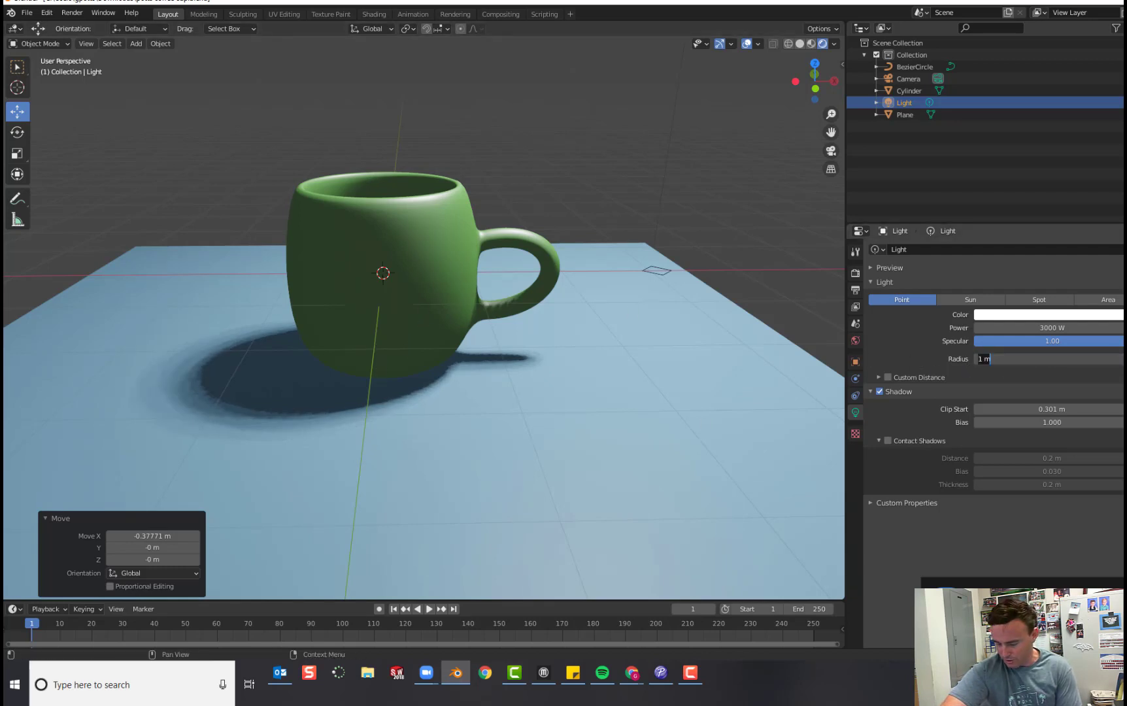
type("2")
key("Return")
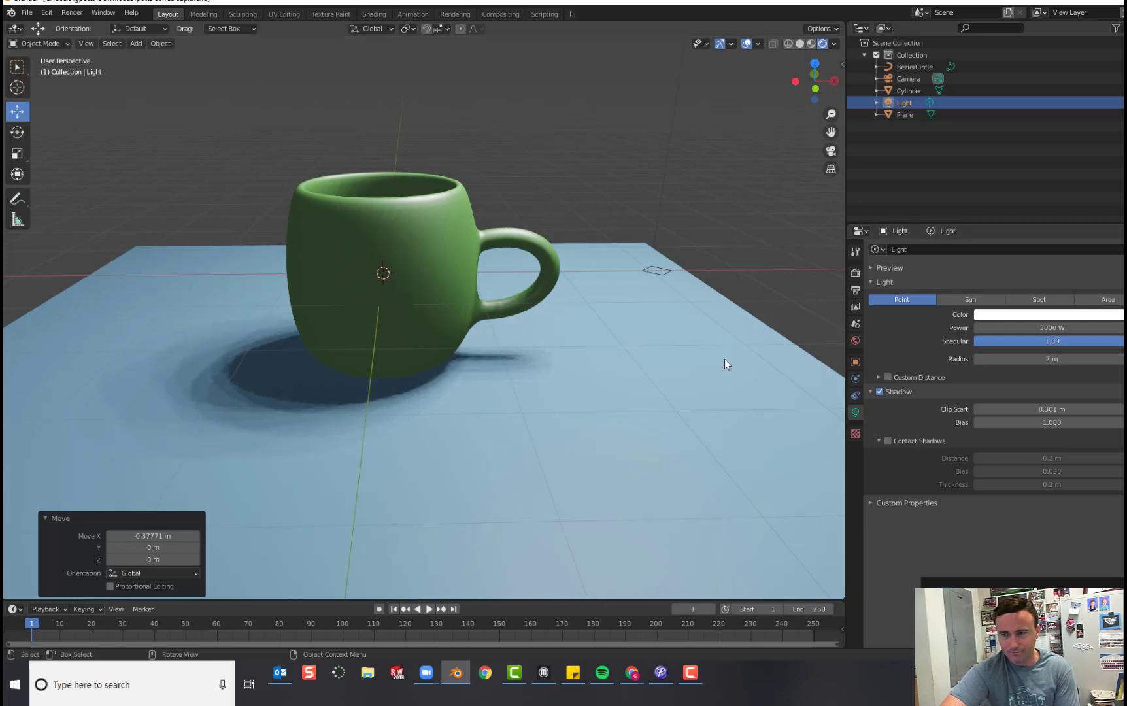
Step: Set the point light's radius to 3 m and check the mug's softened shadow
left_click(1056, 359)
type("3")
key("Return")
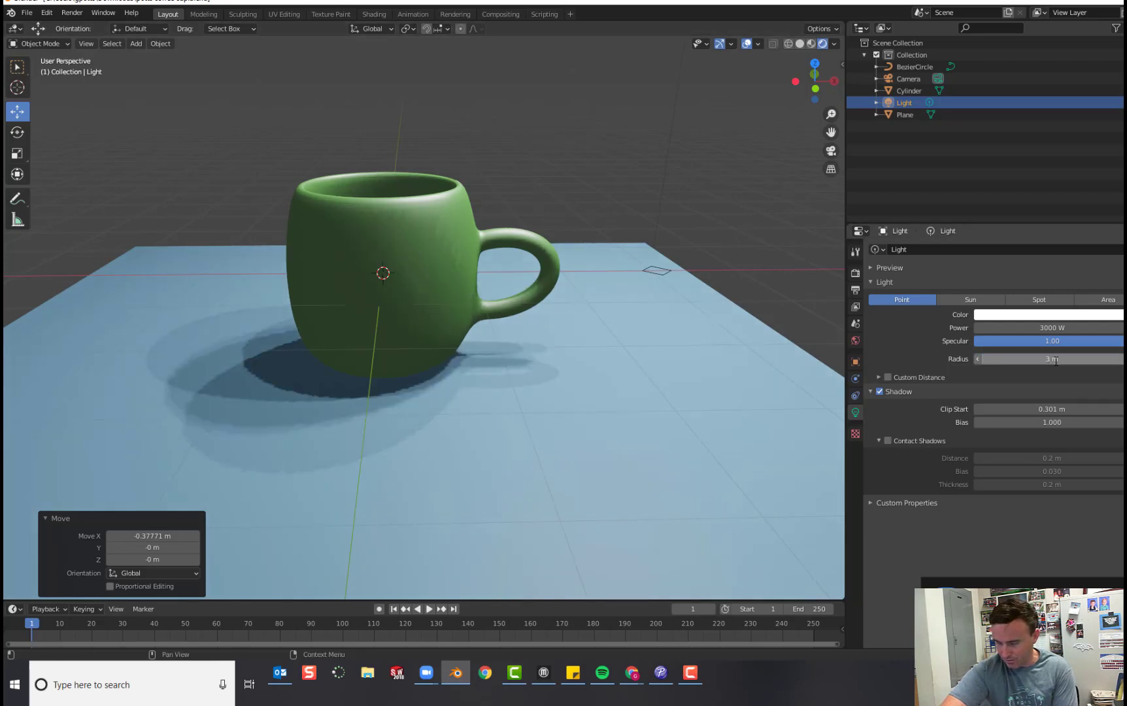
scroll(406, 397, "up", 1)
scroll(406, 391, "down", 3)
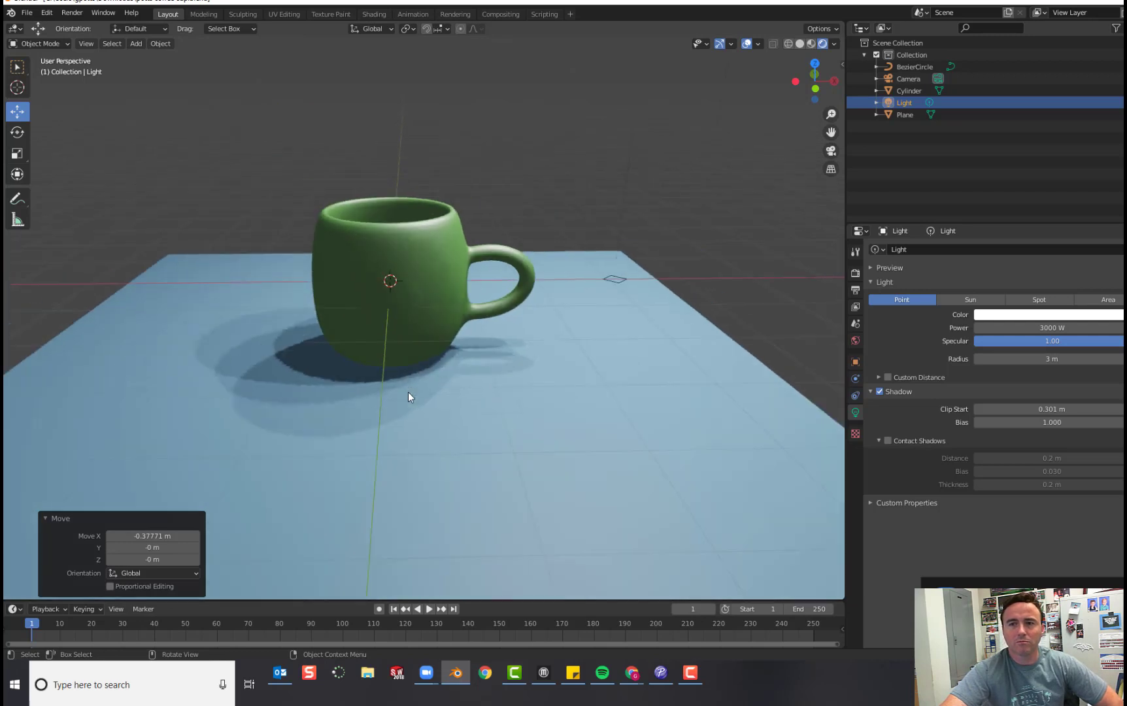
scroll(408, 391, "up", 1)
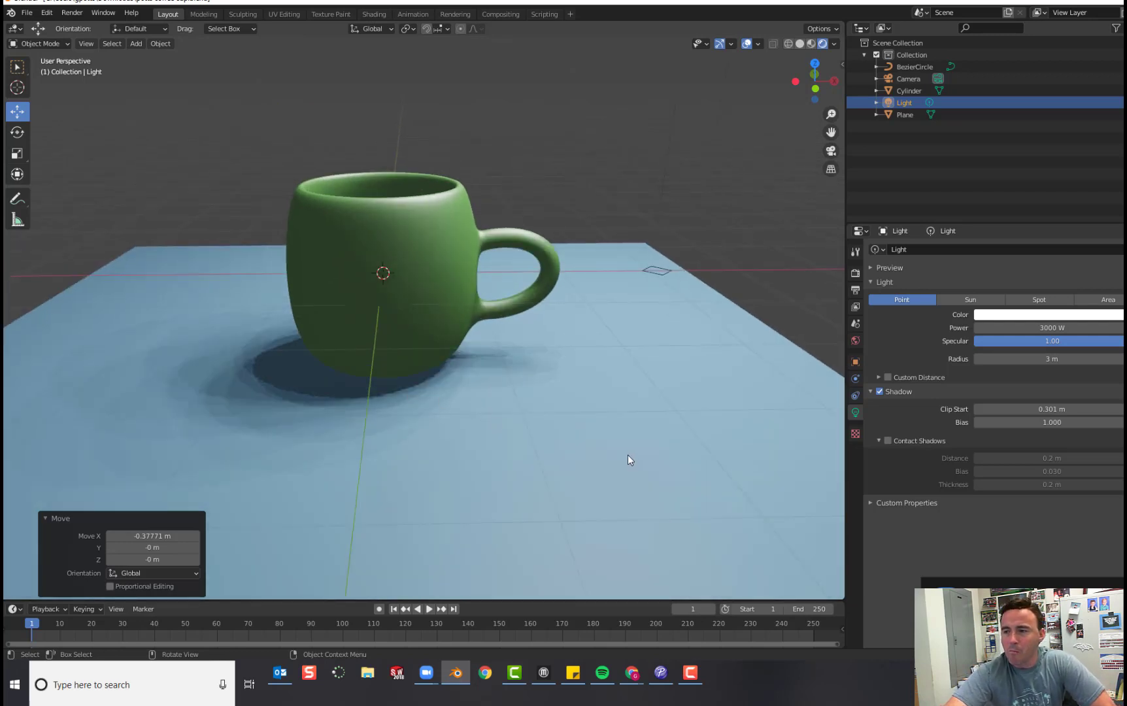
Step: Turn the point light's shadow off and back on to compare the scene without it
left_click(879, 391)
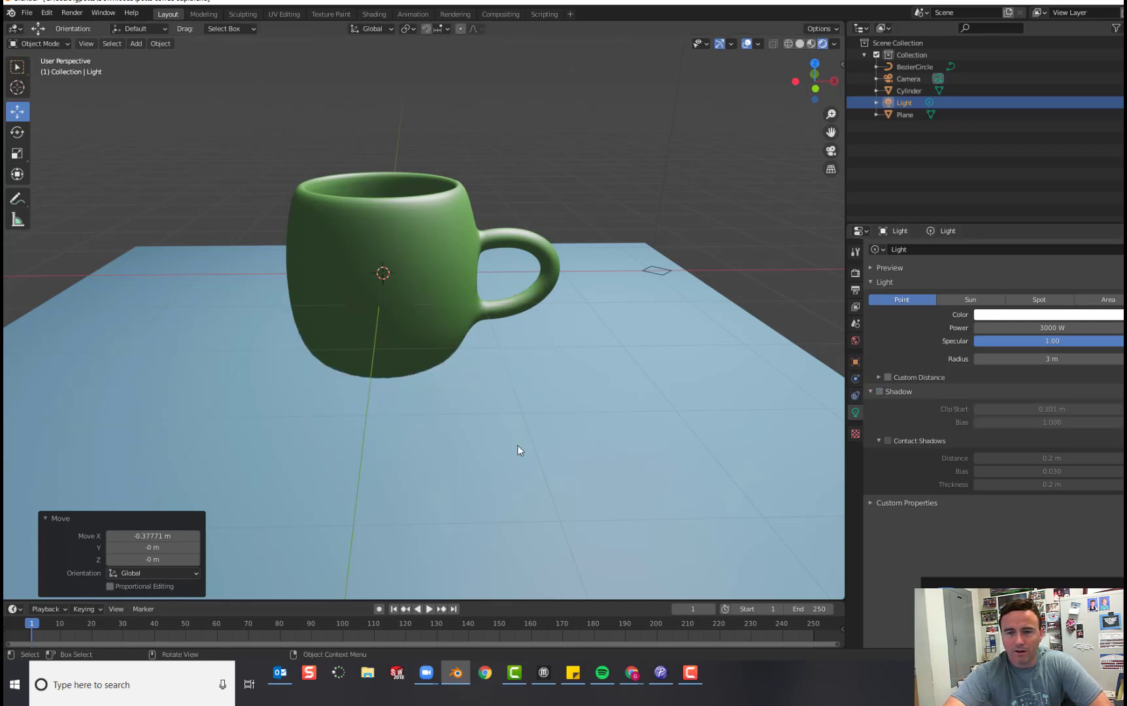
left_click(880, 391)
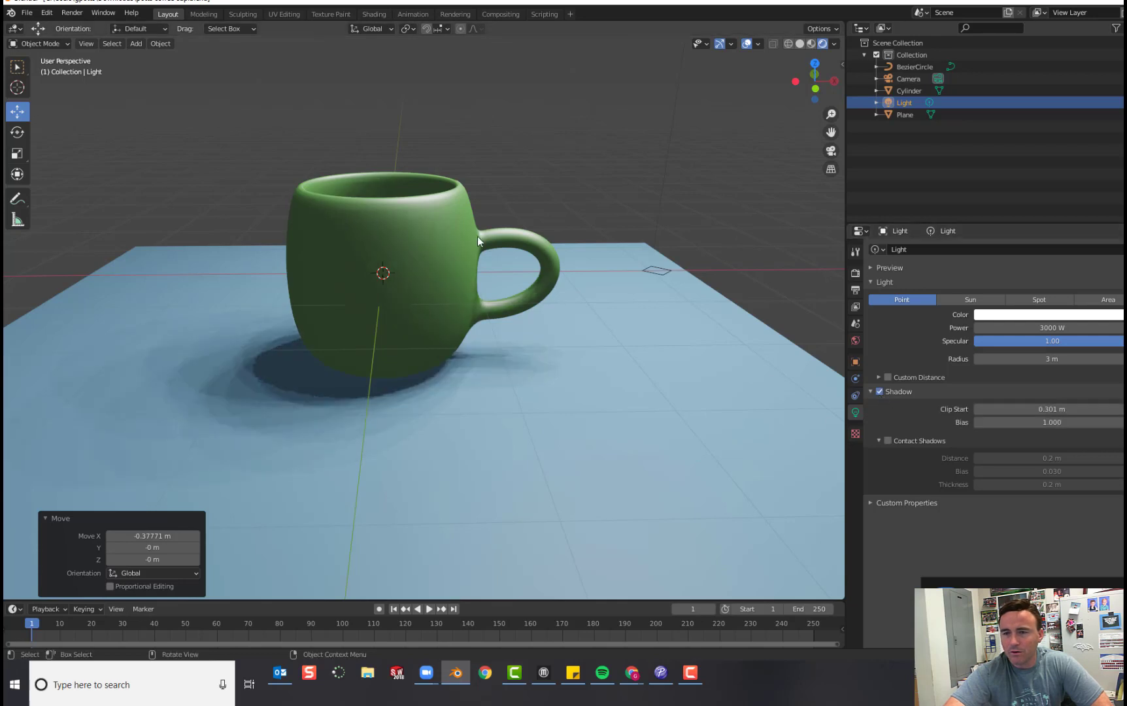
Step: Try shadow mode None on the green mug's material, and restore it to Opaque
left_click(461, 231)
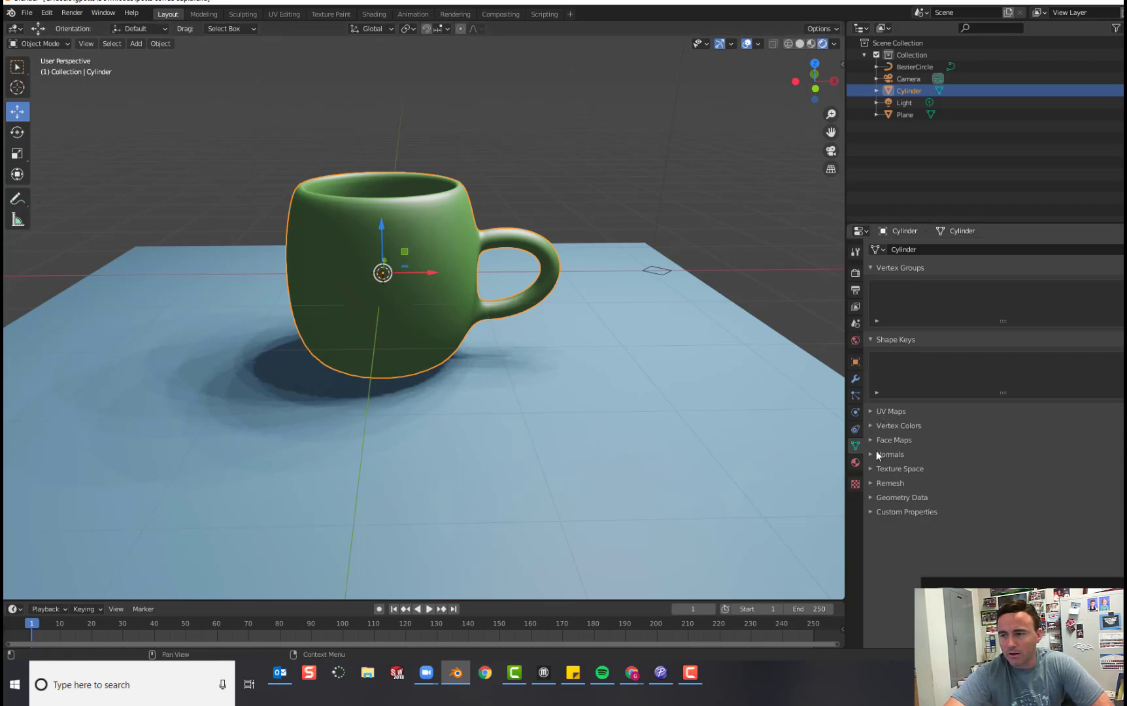
left_click(855, 462)
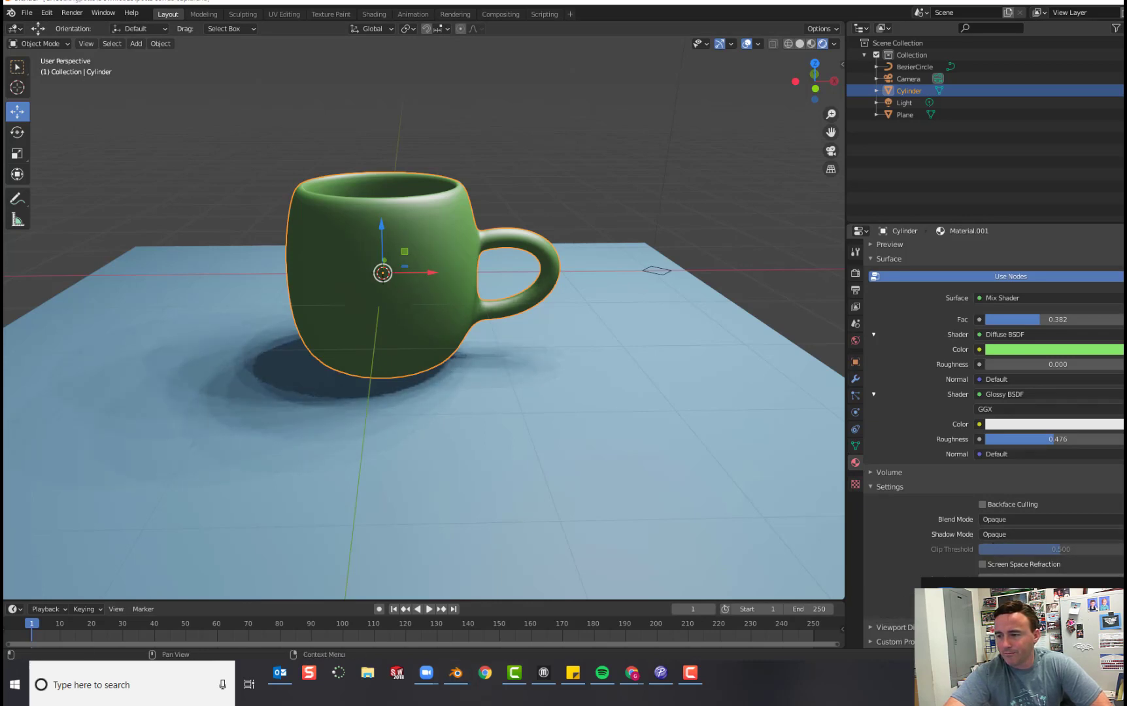
left_click(1009, 533)
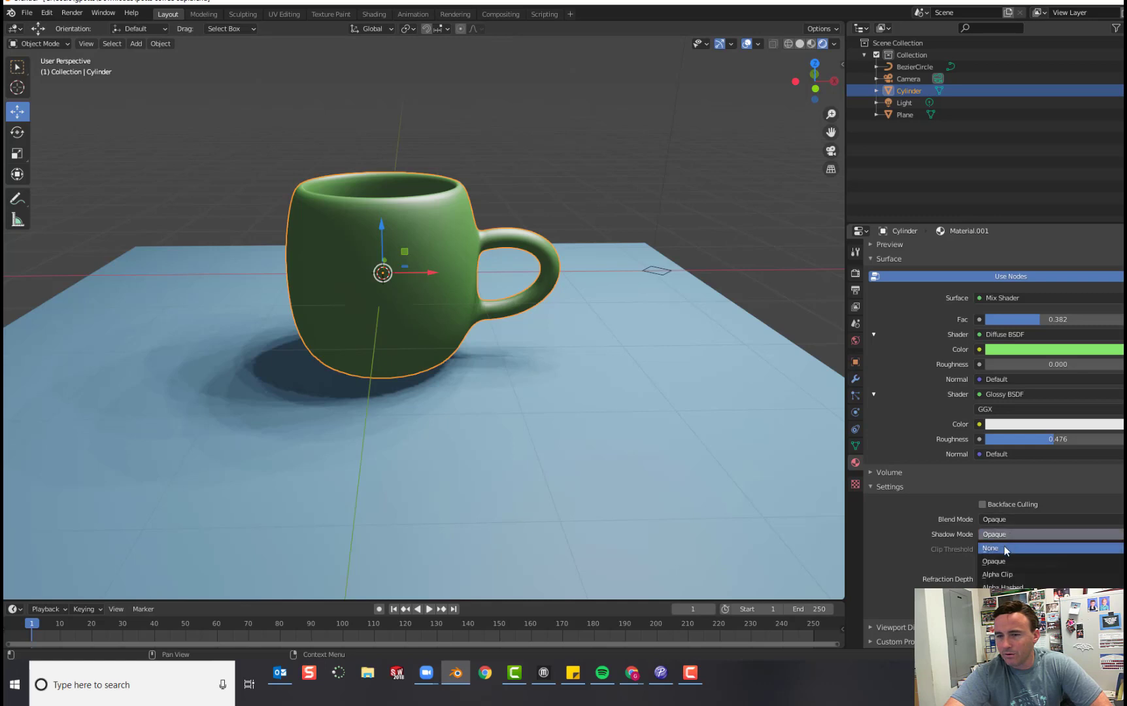
left_click(1004, 548)
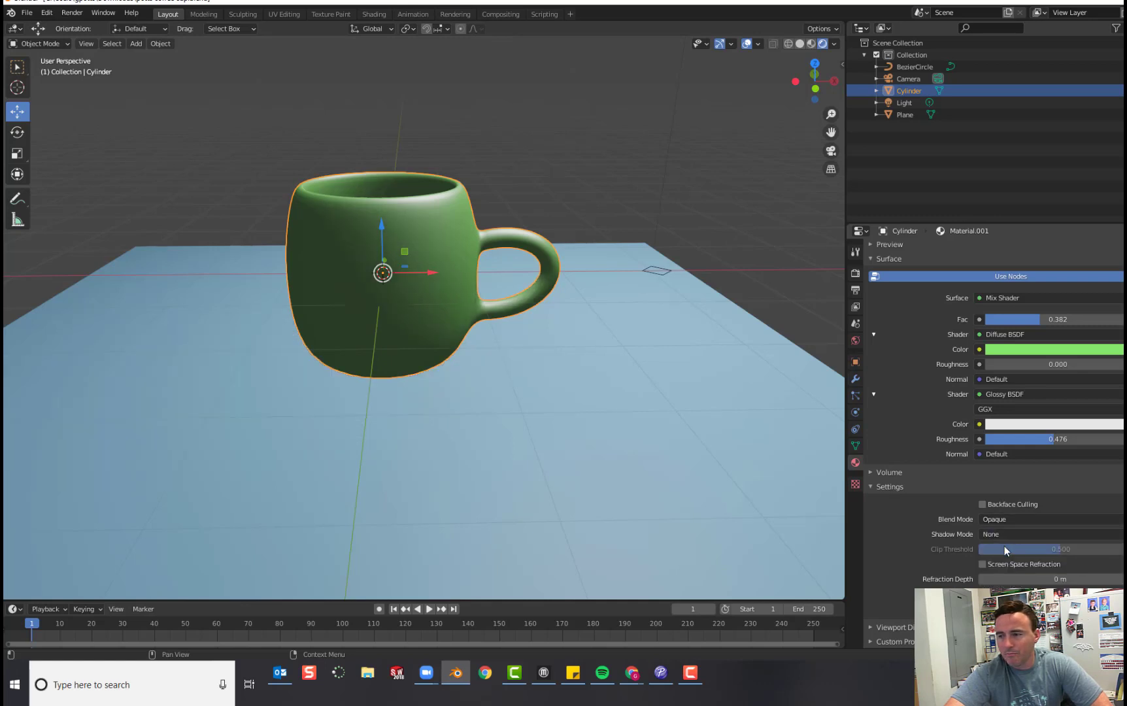
left_click(1001, 535)
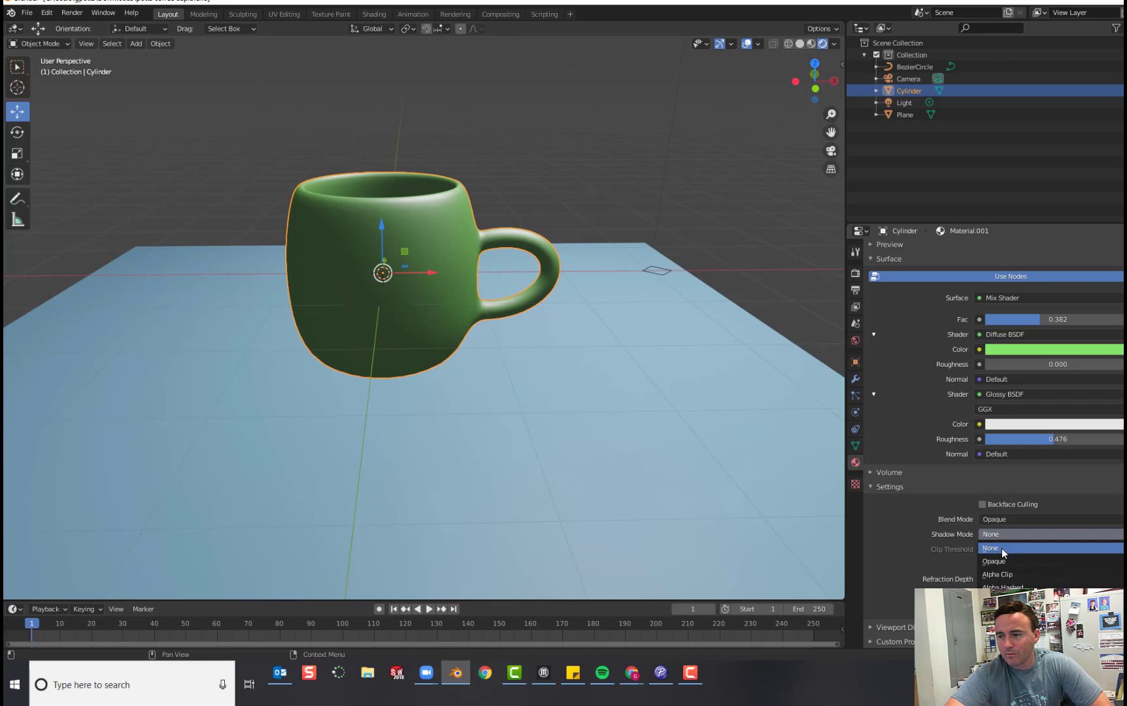
left_click(1002, 561)
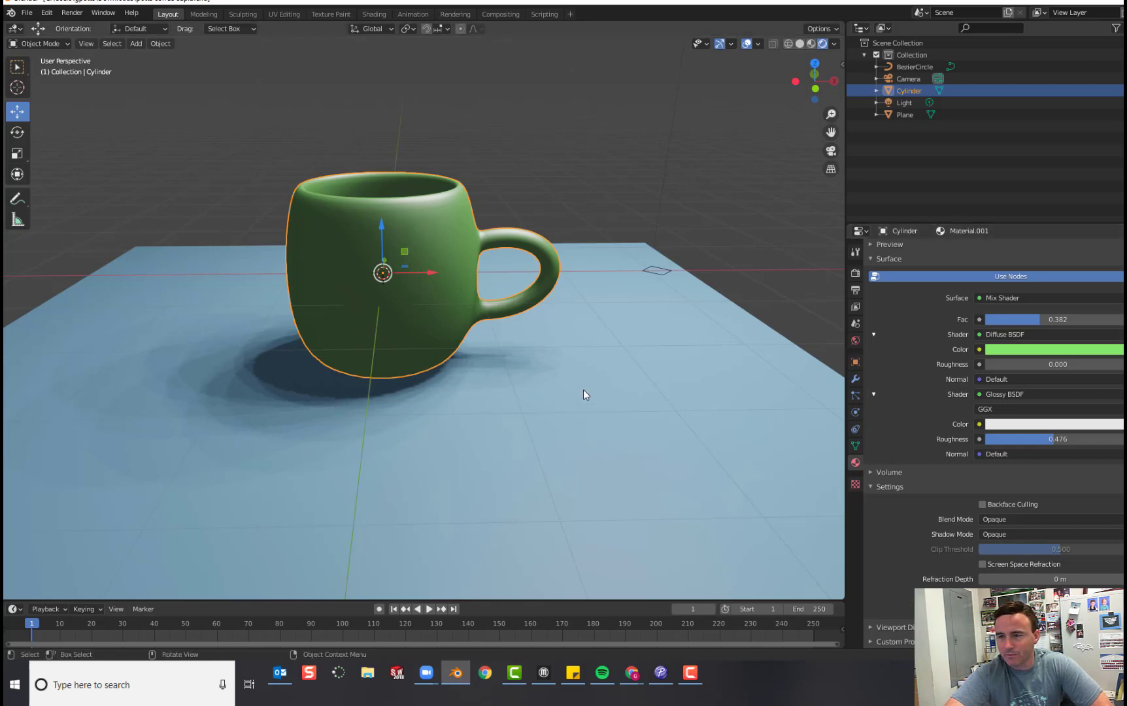
Step: Select the point light above the mug and examine the shadow on the plane up close
scroll(706, 442, "down", 3)
scroll(706, 439, "down", 3)
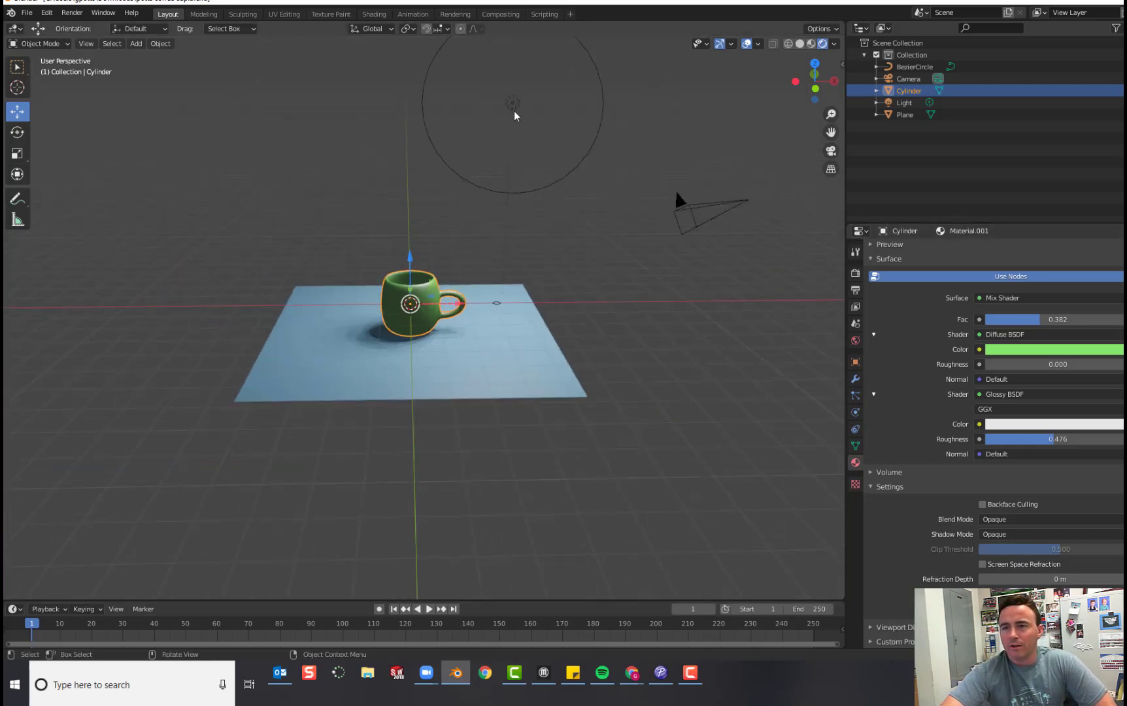
left_click(516, 112)
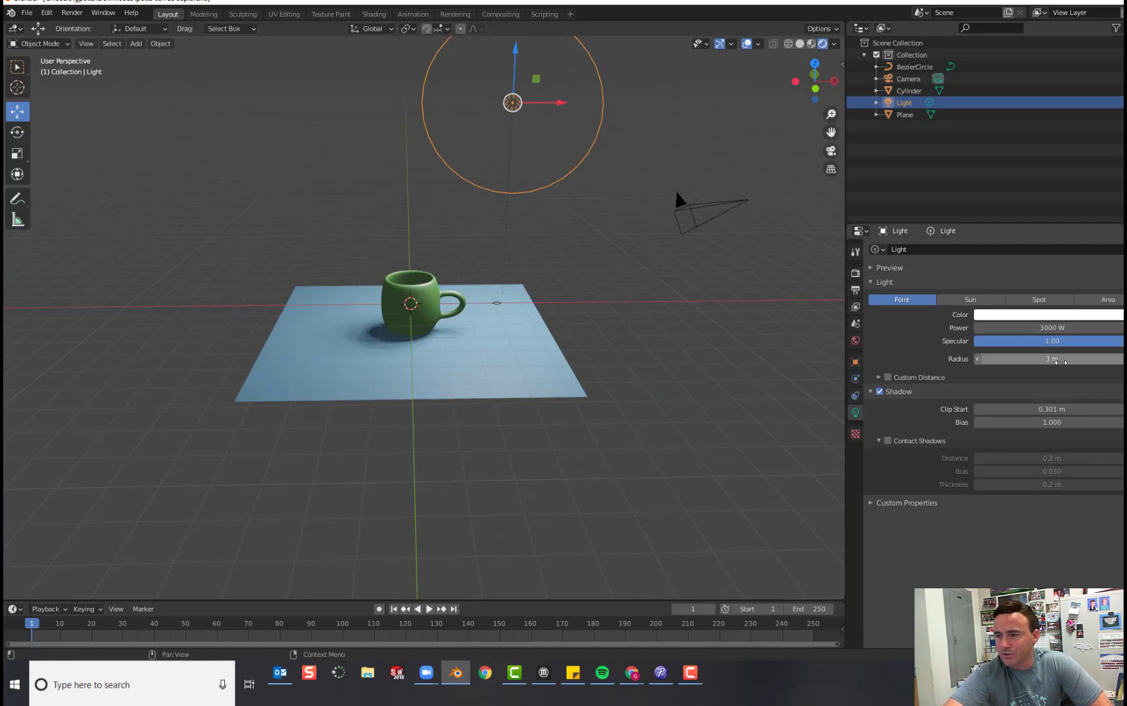
scroll(419, 357, "up", 4)
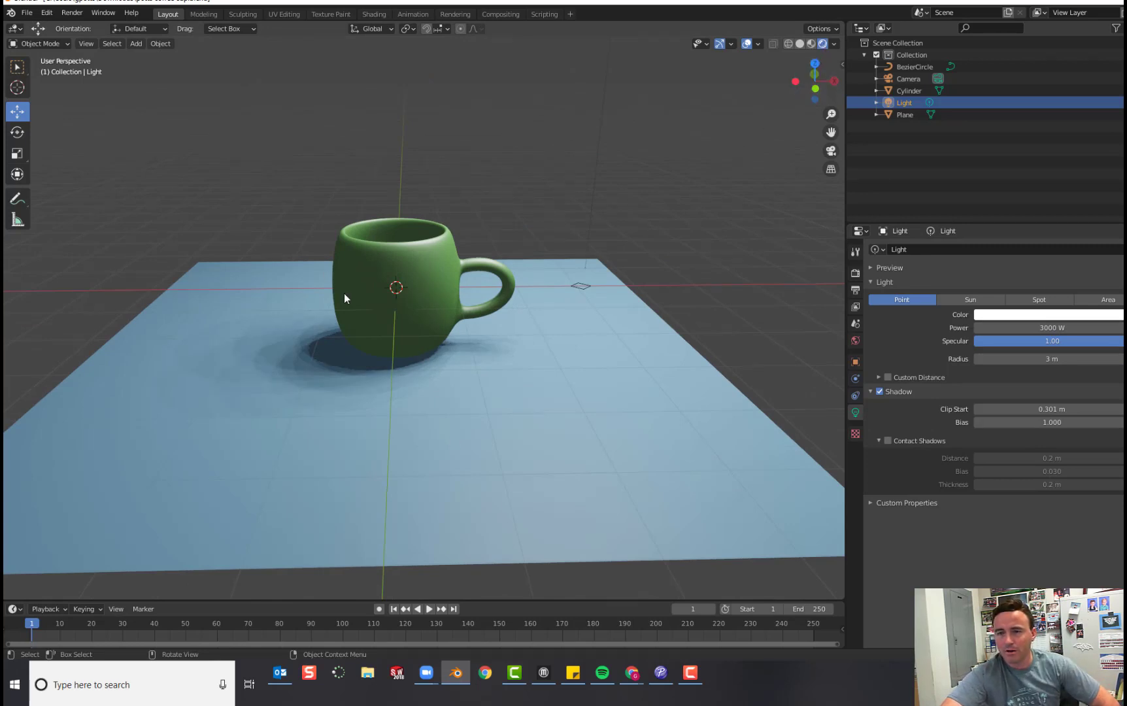
scroll(366, 305, "up", 4)
scroll(367, 307, "down", 2)
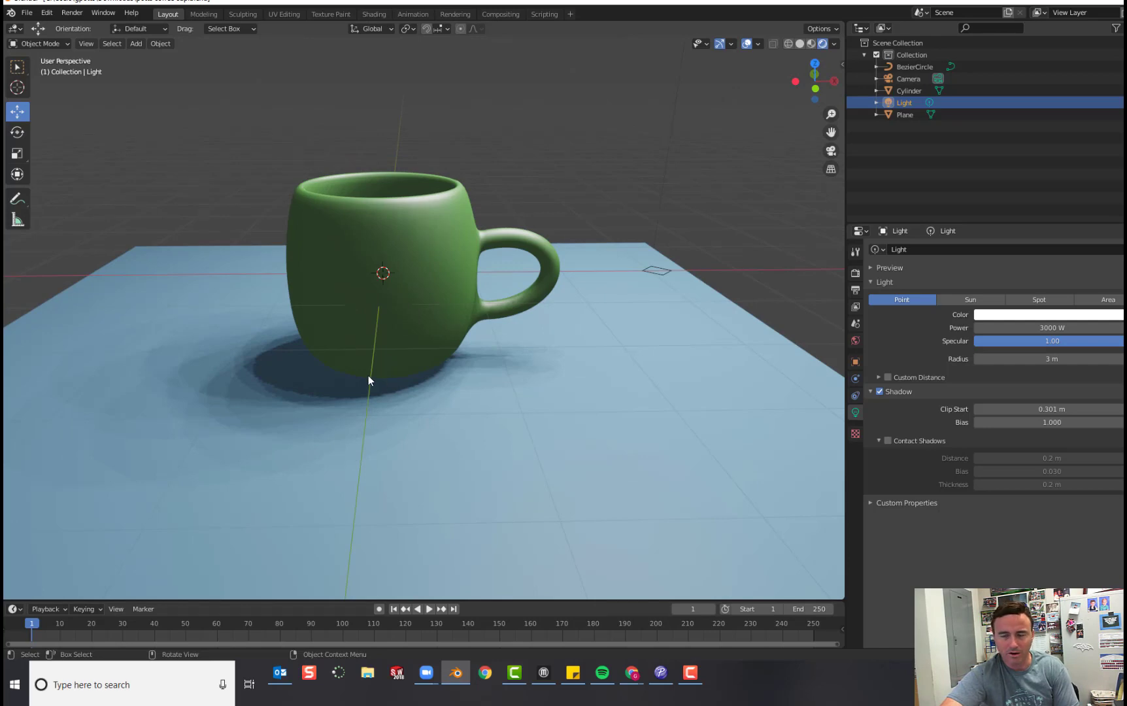
Step: Switch to the camera view of the mug and render it as a still image
key("KP_0")
scroll(460, 404, "up", 3)
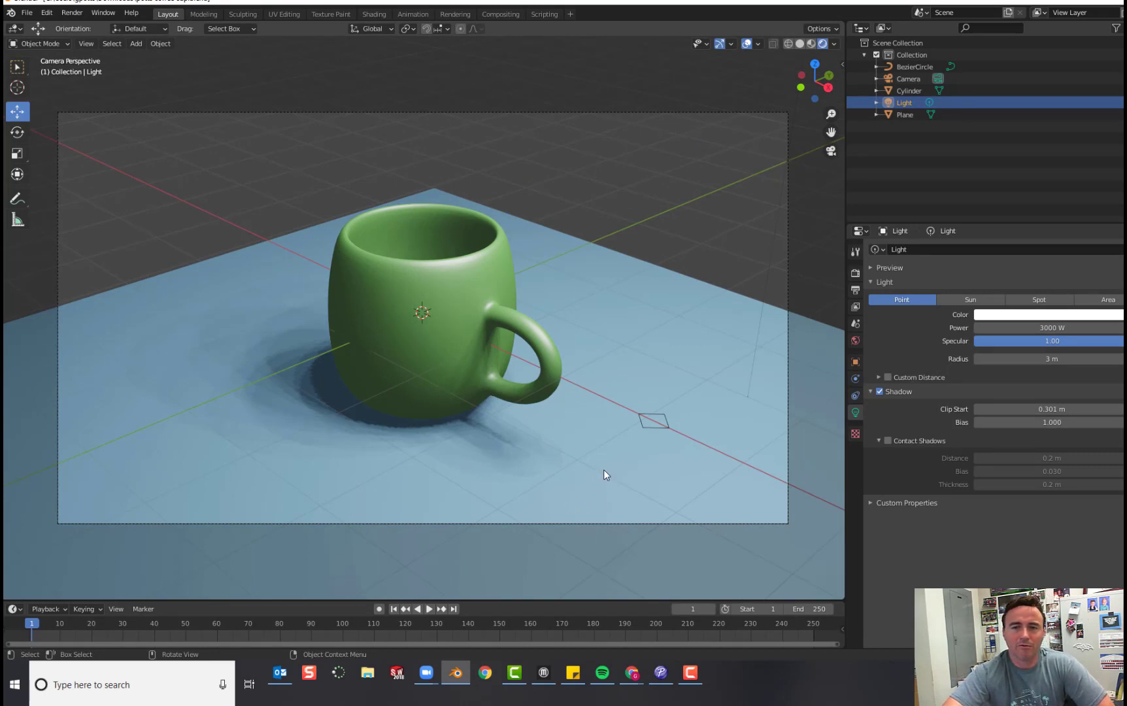
left_click(73, 13)
left_click(92, 23)
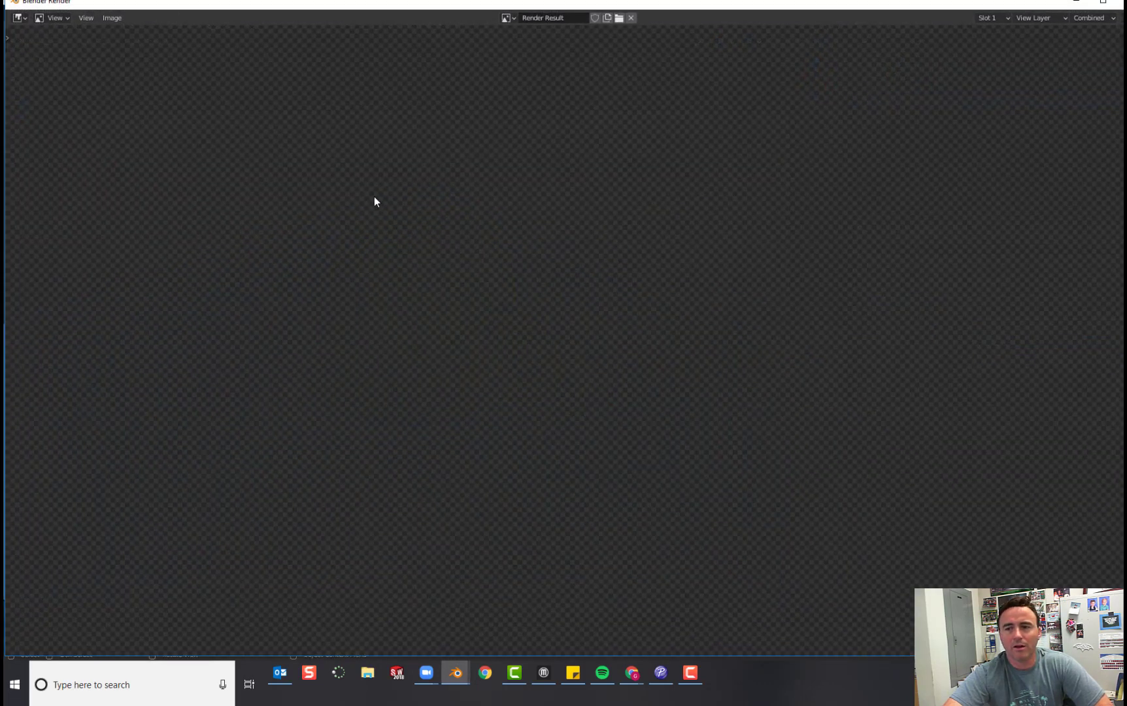